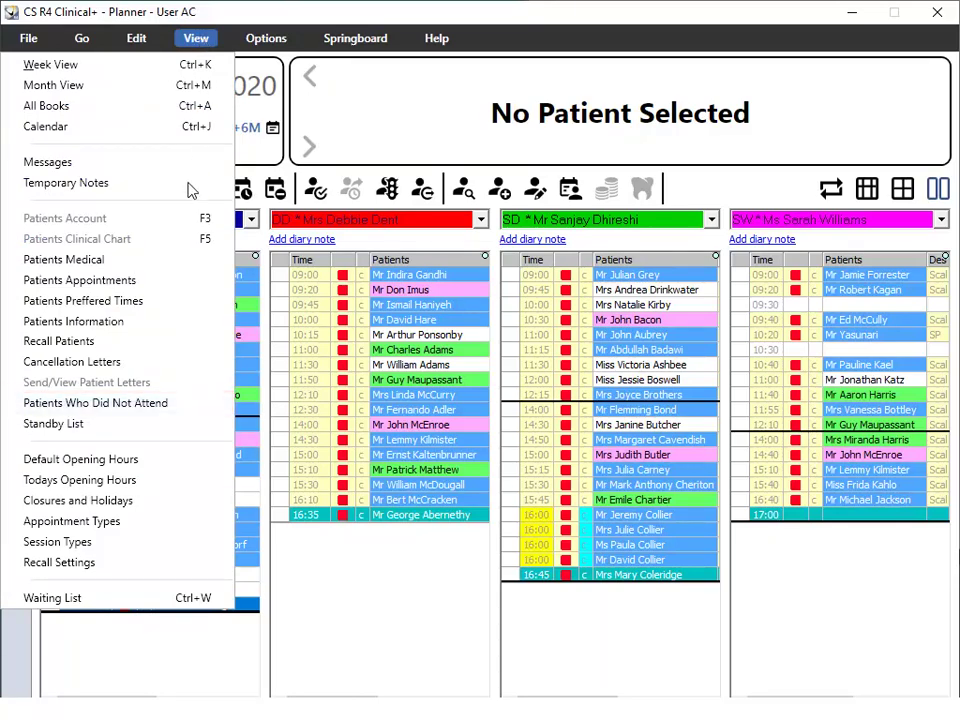
Search all dates for patients who did not attend and select the 30/10/2009 missed examination.
{"action": "left_click", "coordinate": [170, 403]}
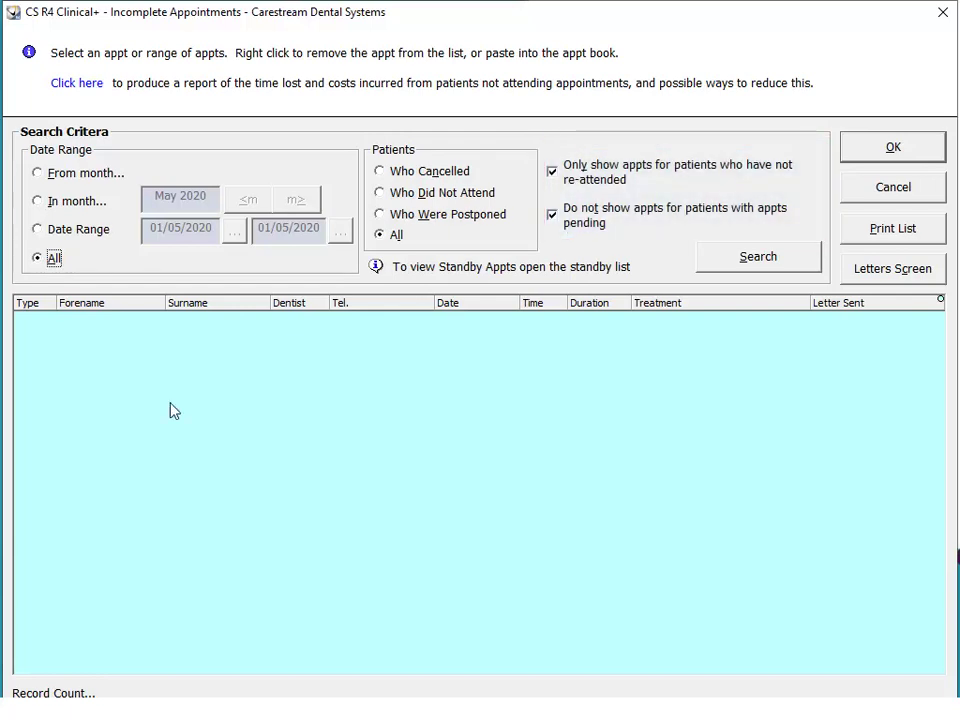
{"action": "left_click", "coordinate": [788, 257]}
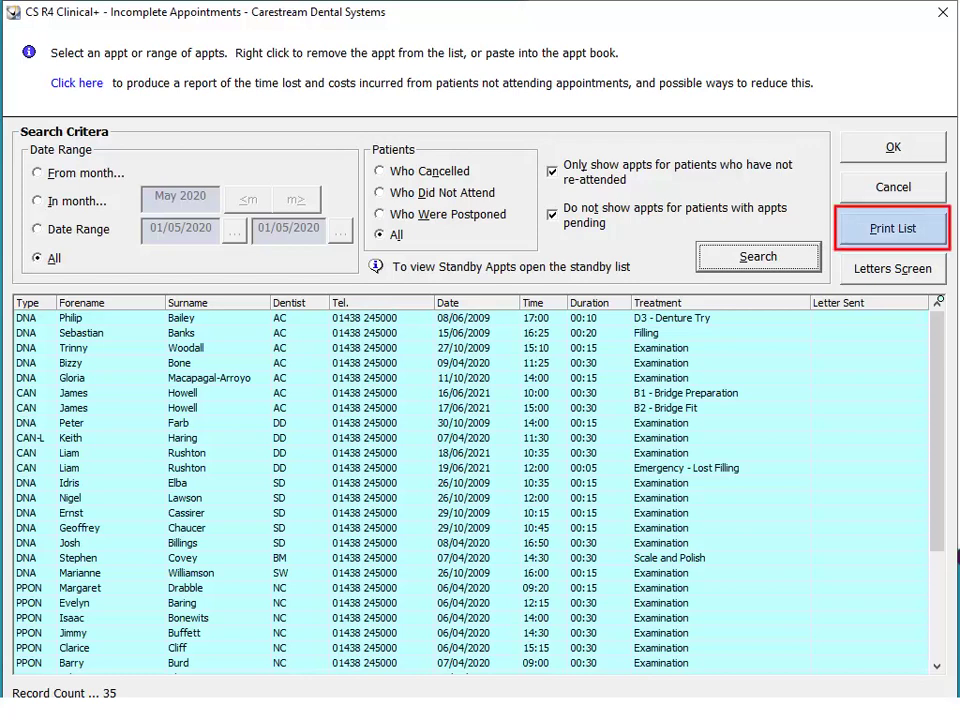
{"action": "left_click", "coordinate": [400, 423]}
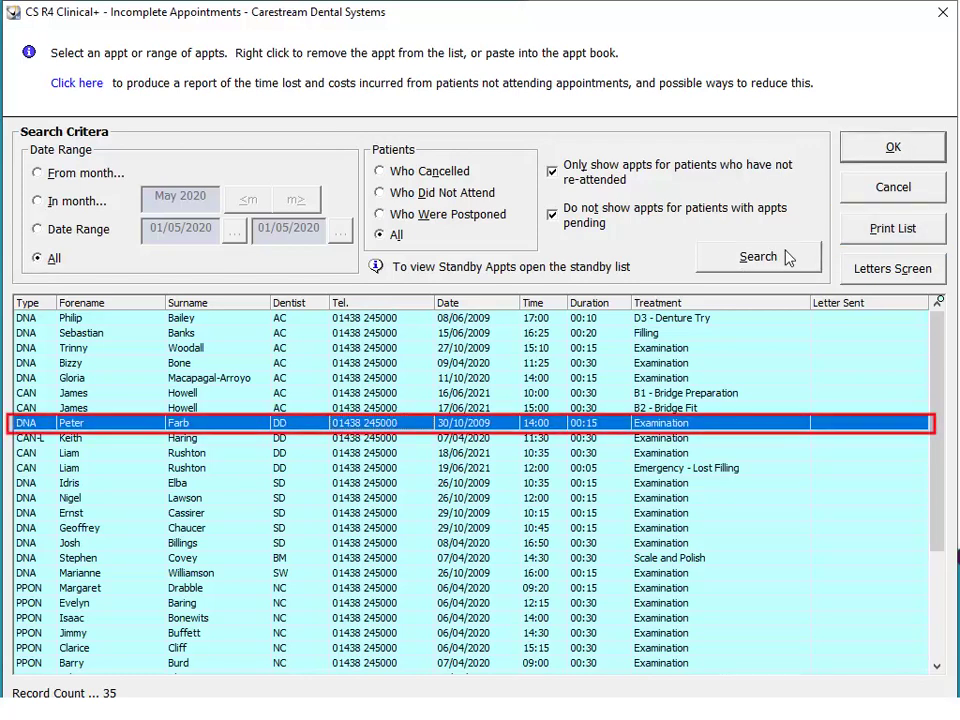
Paste the missed examination into the first dentist's 16:00 diary slot.
{"action": "right_click", "coordinate": [422, 429]}
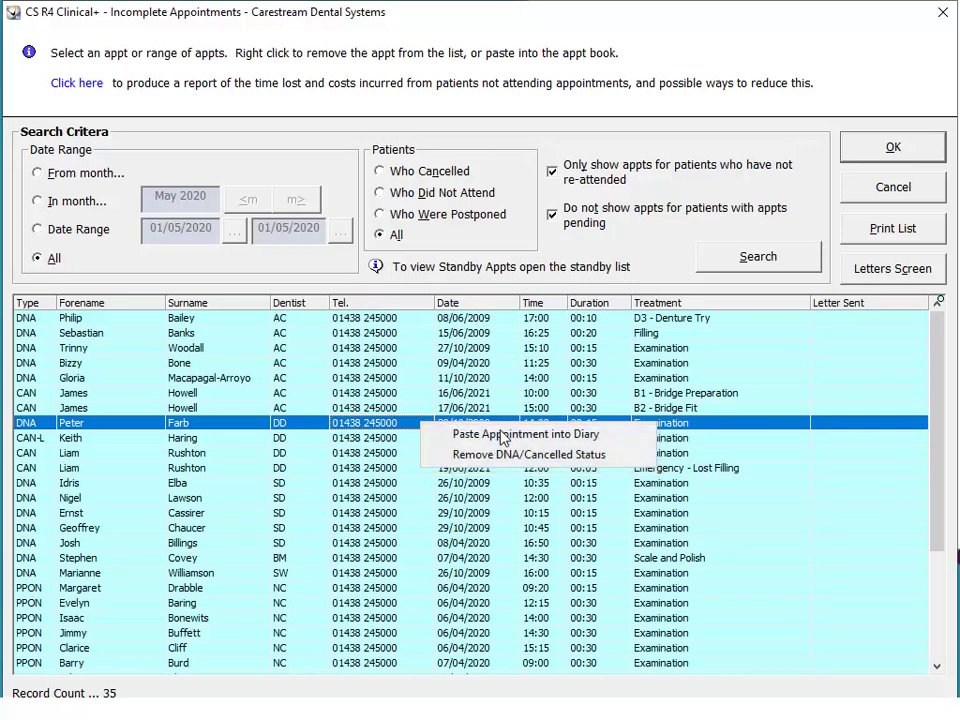
{"action": "left_click", "coordinate": [503, 436]}
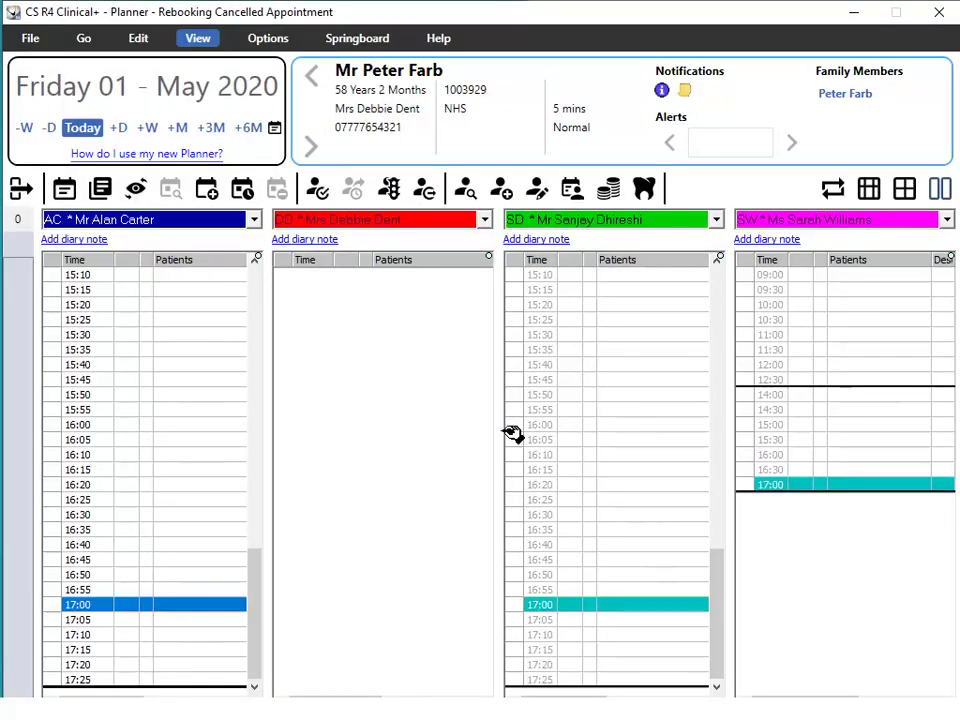
{"action": "left_click", "coordinate": [512, 433]}
{"action": "left_click", "coordinate": [199, 431]}
{"action": "right_click", "coordinate": [199, 431]}
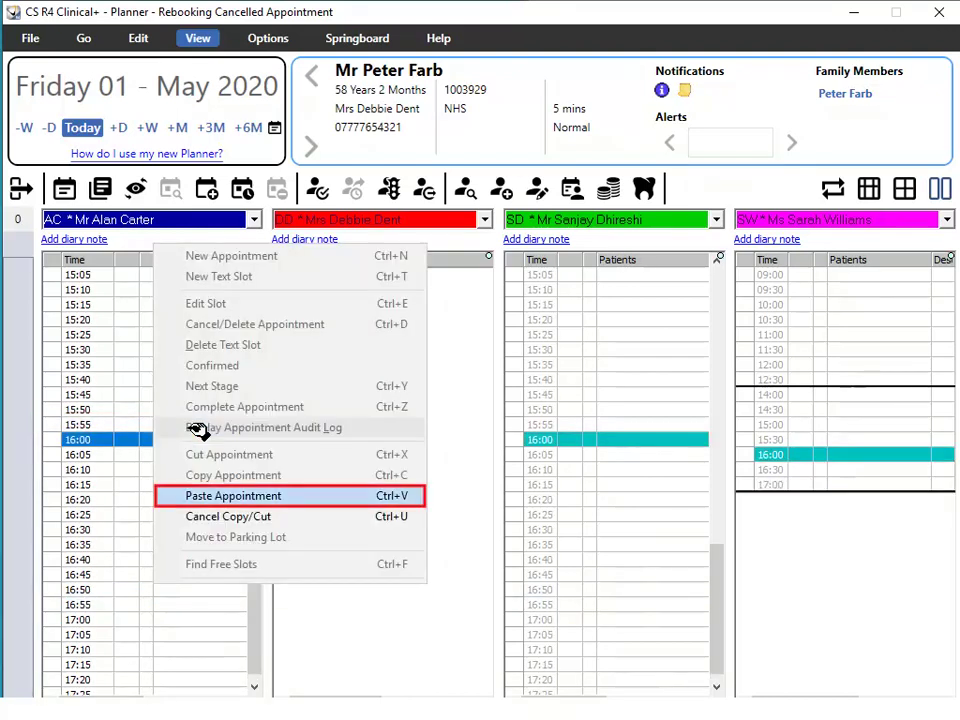
{"action": "left_click", "coordinate": [231, 496]}
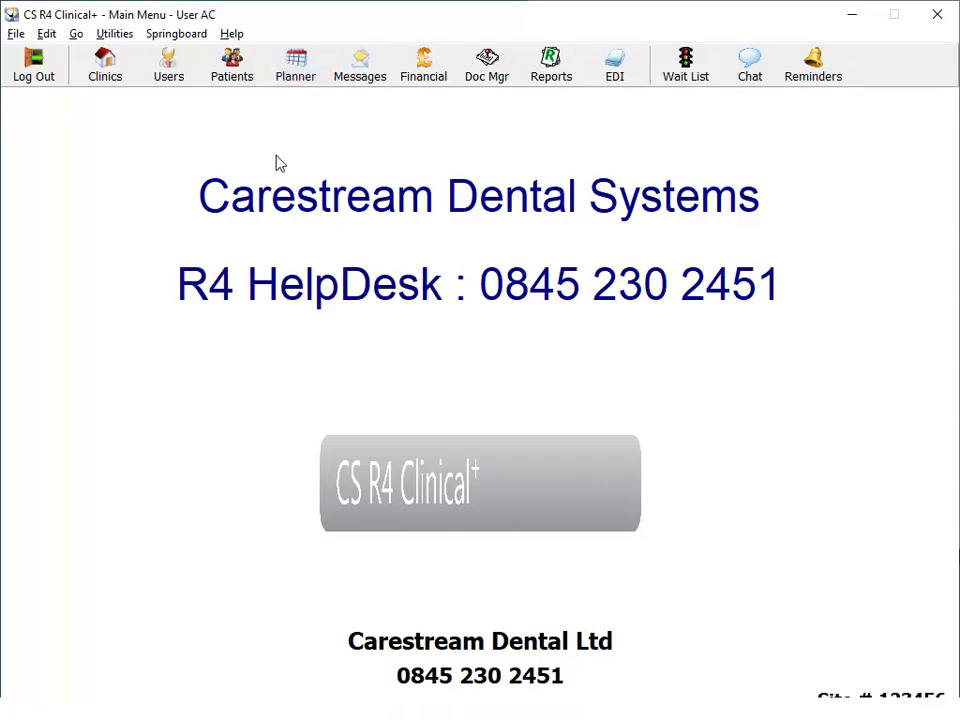
Open the Planner's Cancellation Letters window.
{"action": "left_click", "coordinate": [293, 72]}
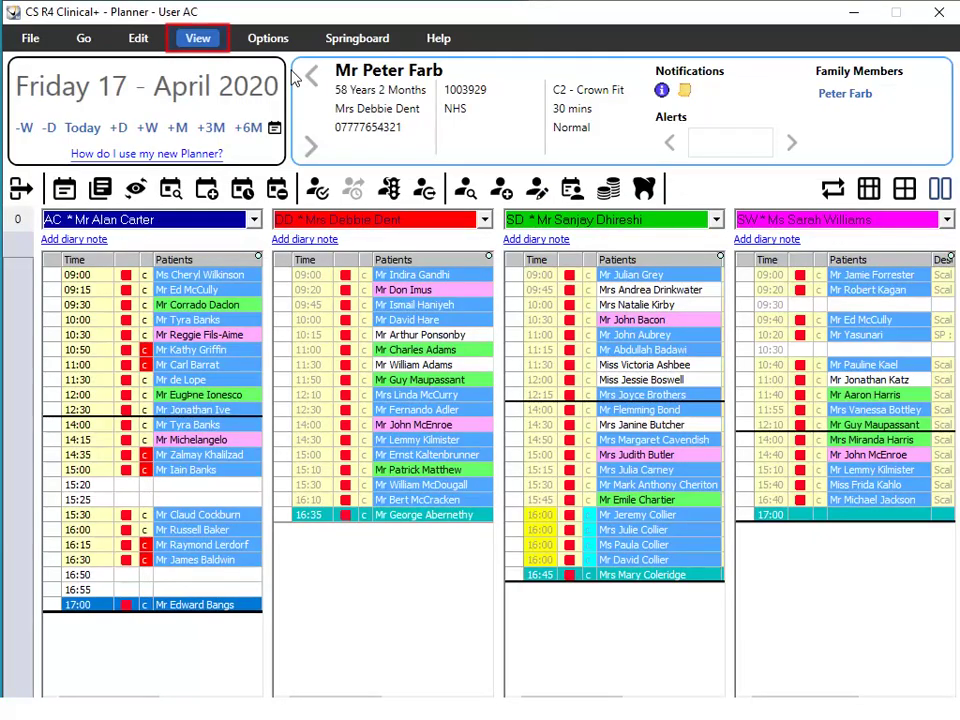
{"action": "left_click", "coordinate": [197, 38]}
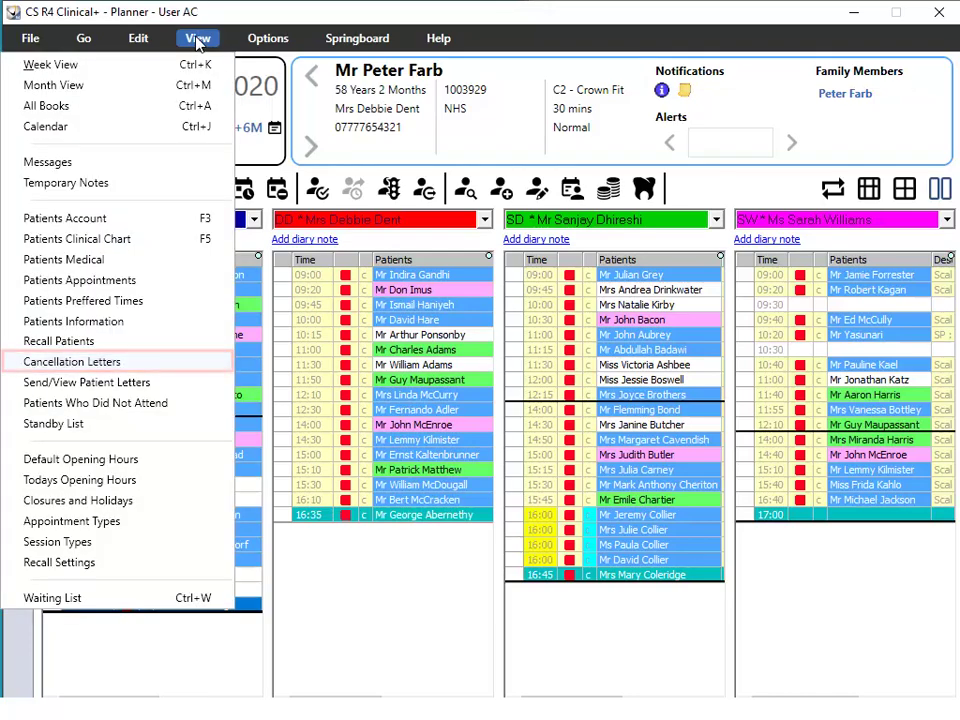
{"action": "left_click", "coordinate": [127, 364]}
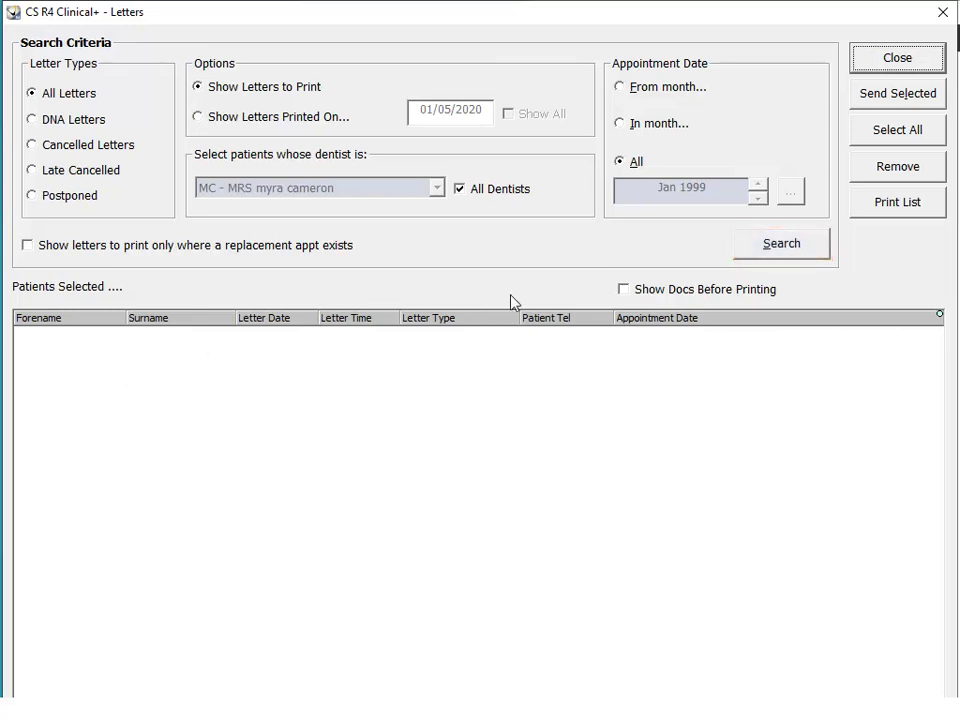
List the 83 pending letters, select them all for sending, and close the Letters window.
{"action": "left_click", "coordinate": [770, 250]}
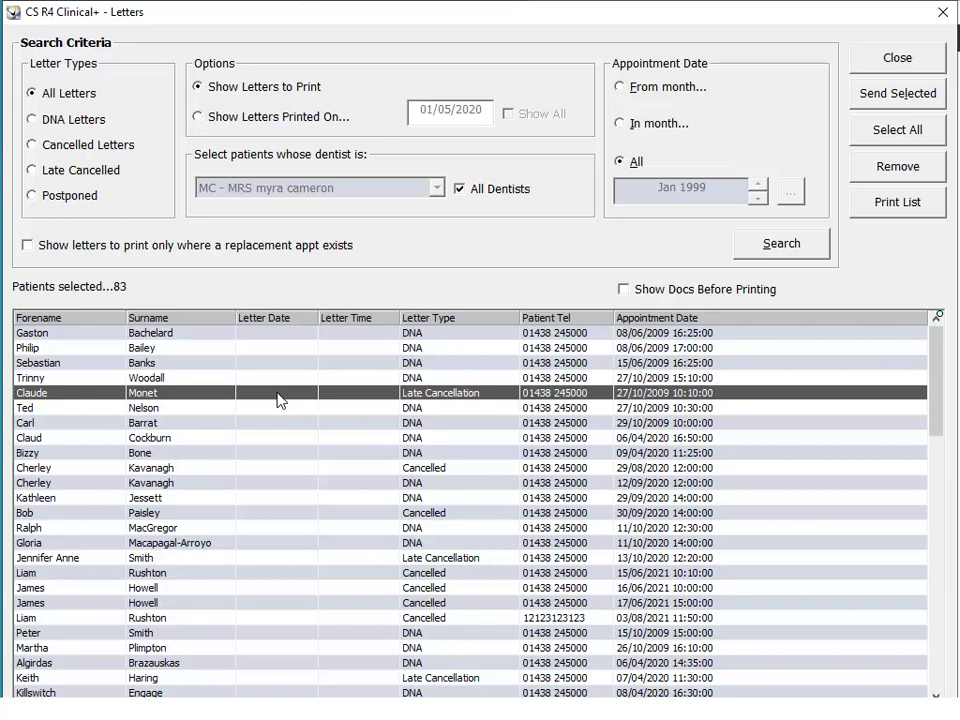
{"action": "key", "text": "shift+Down"}
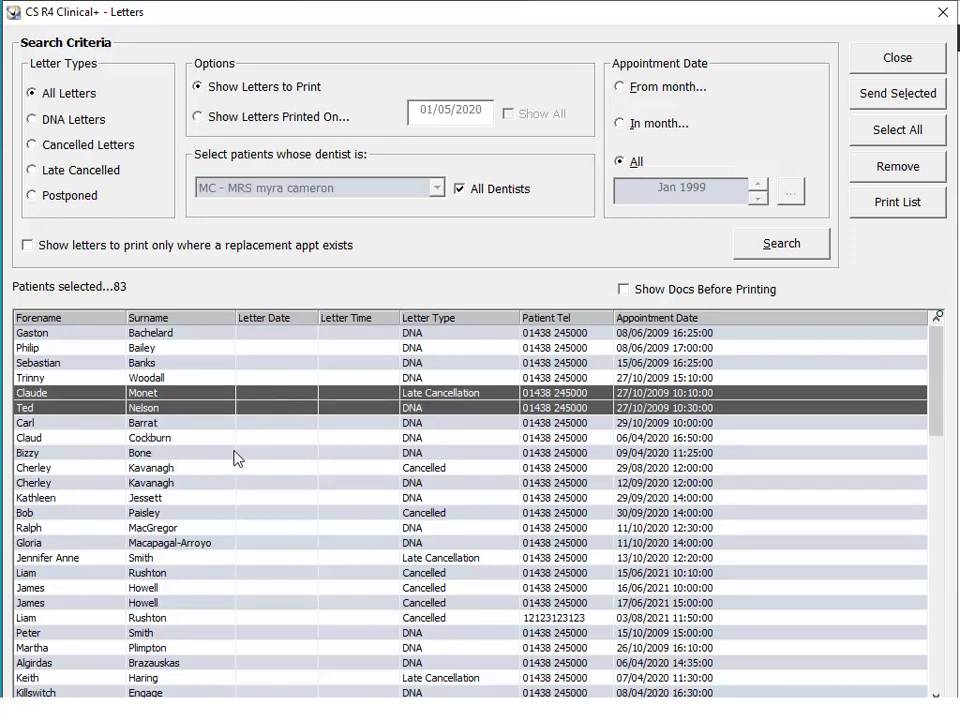
{"action": "left_click", "coordinate": [225, 469], "text": "ctrl"}
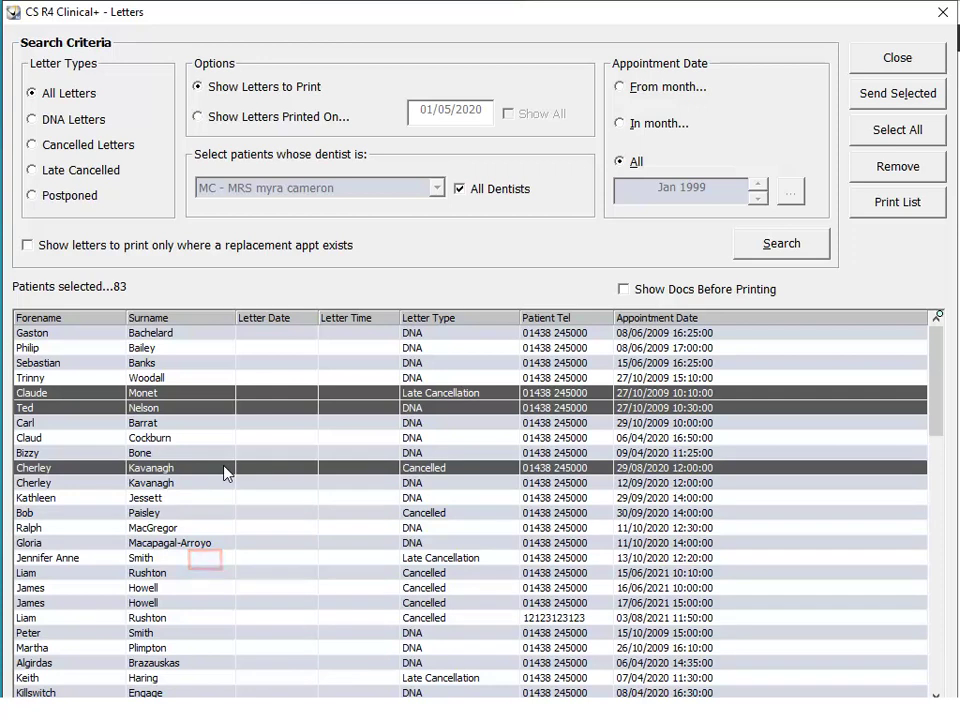
{"action": "left_click", "coordinate": [206, 561], "text": "ctrl"}
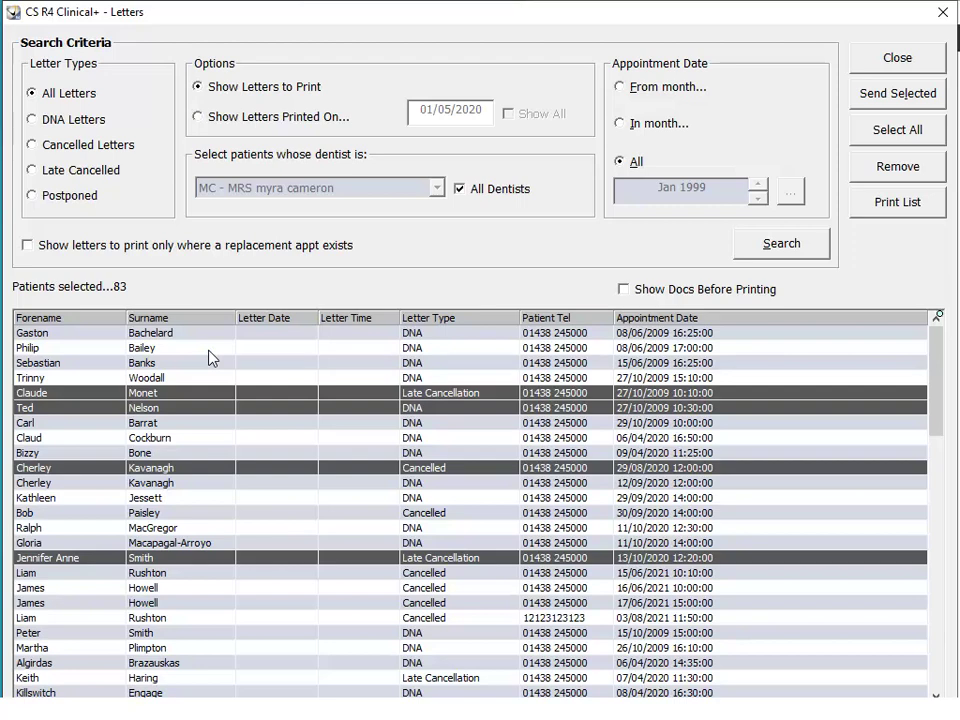
{"action": "left_click_drag", "start_coordinate": [209, 352], "coordinate": [205, 608]}
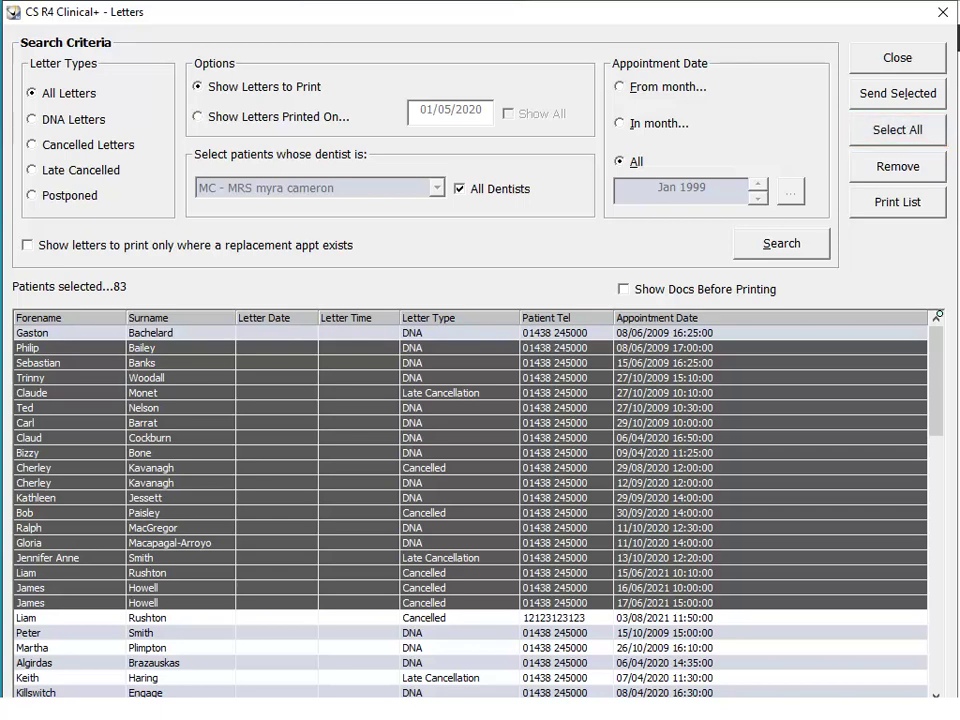
{"action": "left_click", "coordinate": [897, 129]}
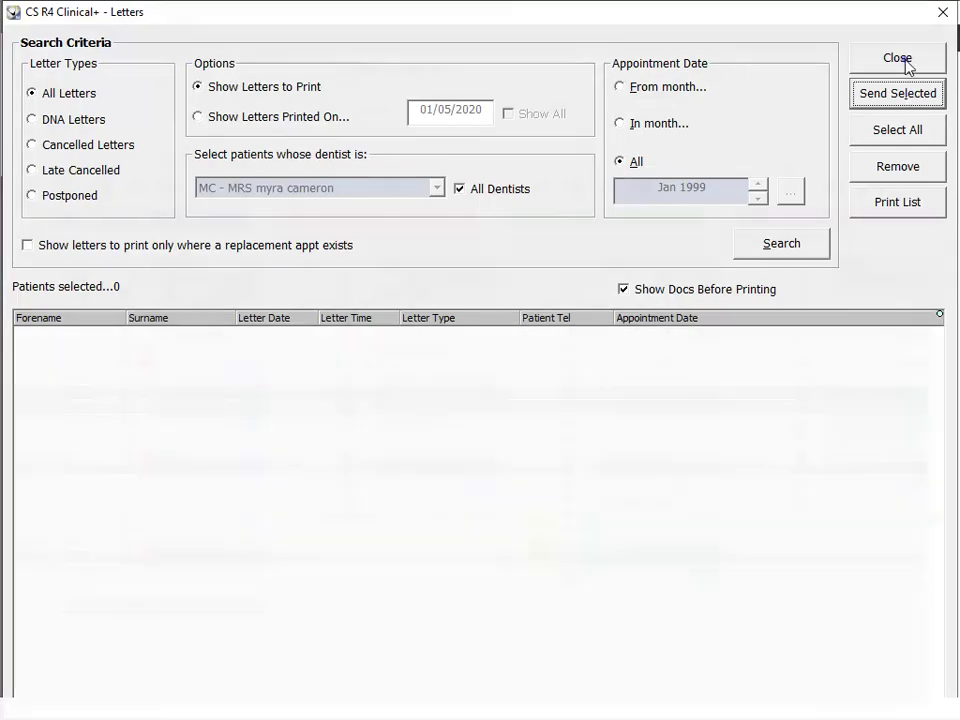
{"action": "left_click", "coordinate": [907, 60]}
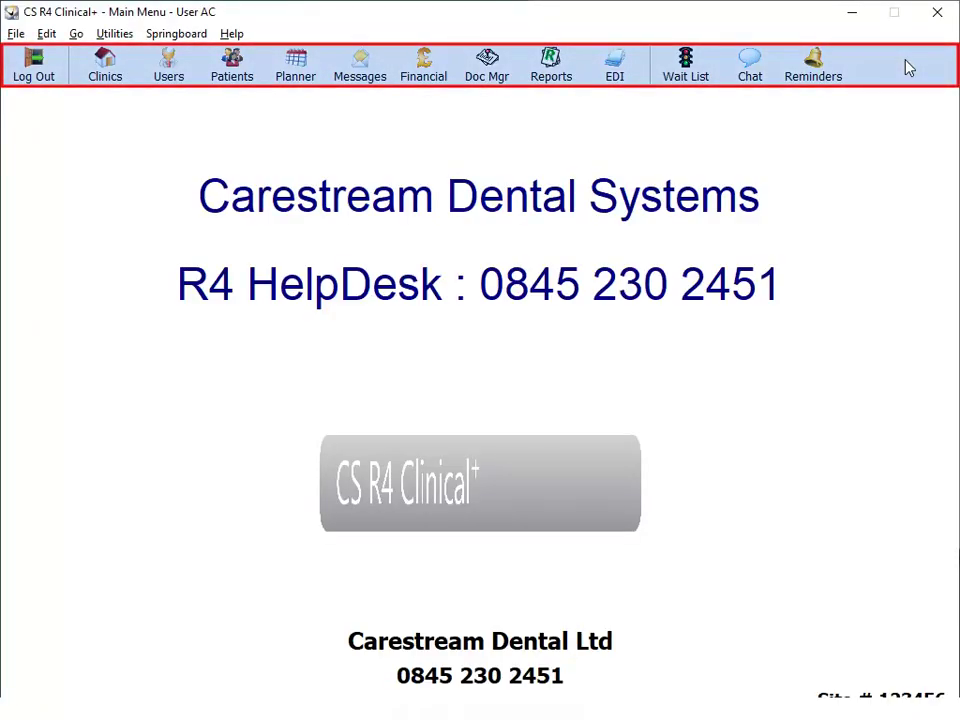
In Report Manager, pick the Turnover finance report and run it.
{"action": "left_click", "coordinate": [418, 72]}
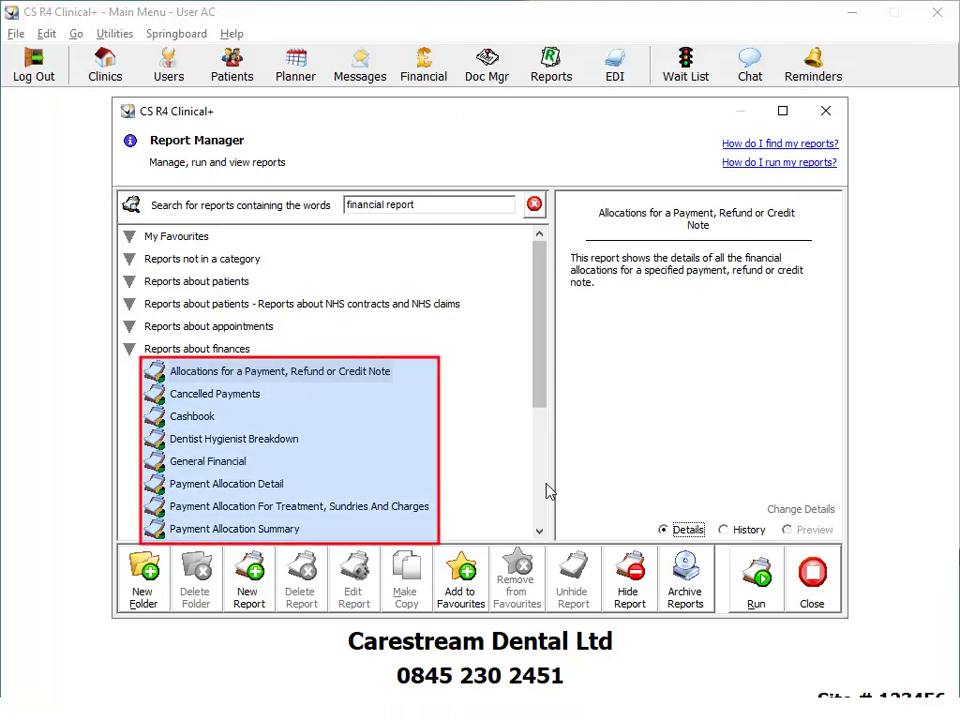
{"action": "scroll", "coordinate": [547, 491], "scroll_direction": "down", "scroll_amount": 3}
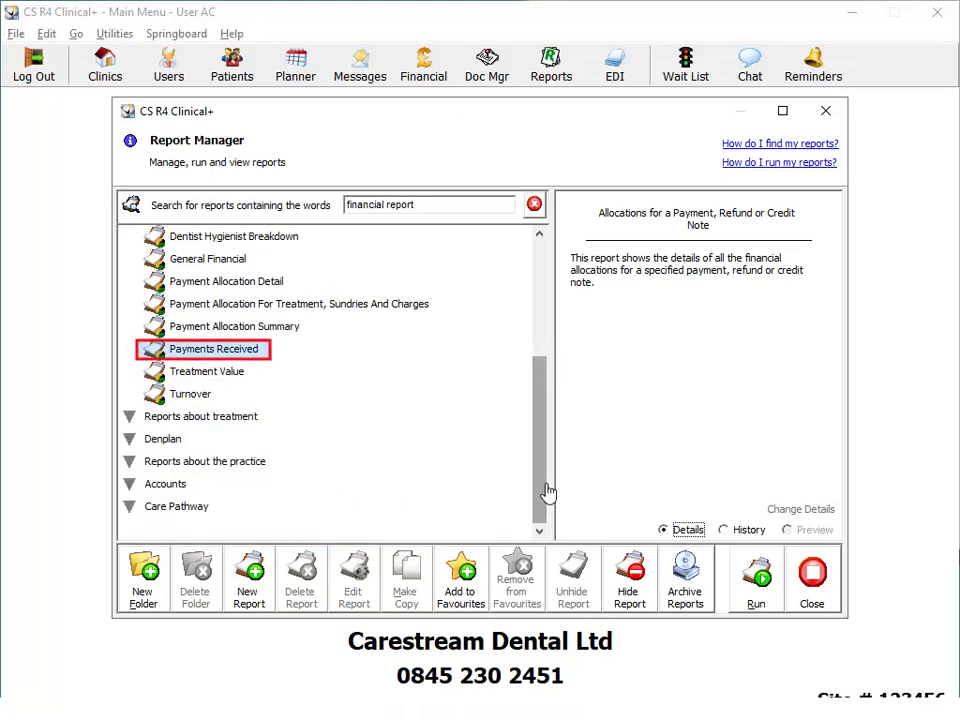
{"action": "left_click", "coordinate": [230, 356]}
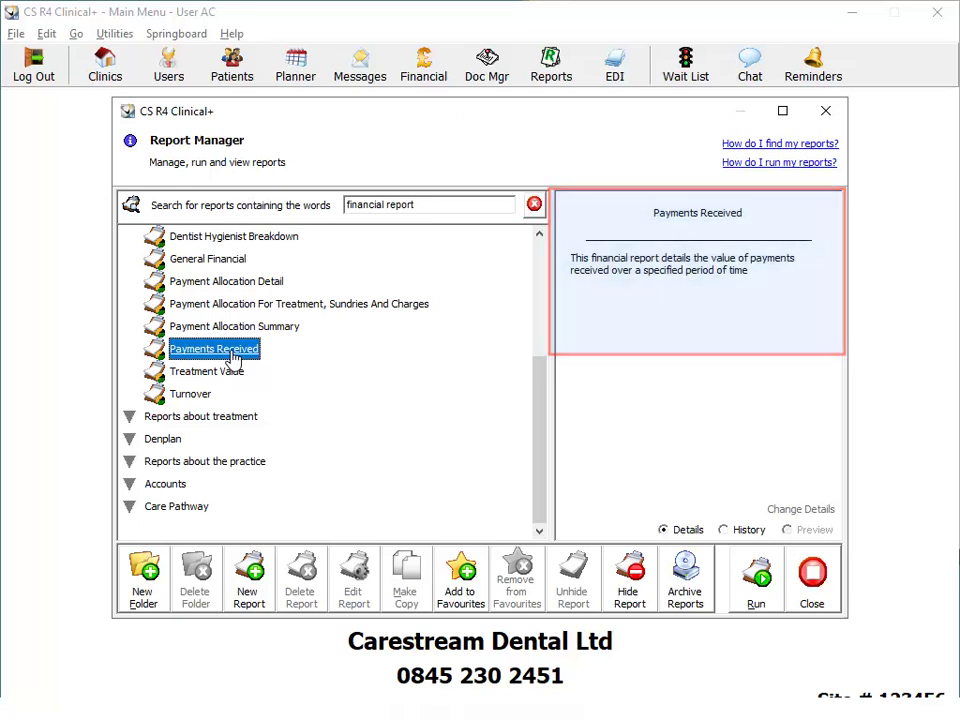
{"action": "left_click", "coordinate": [192, 394]}
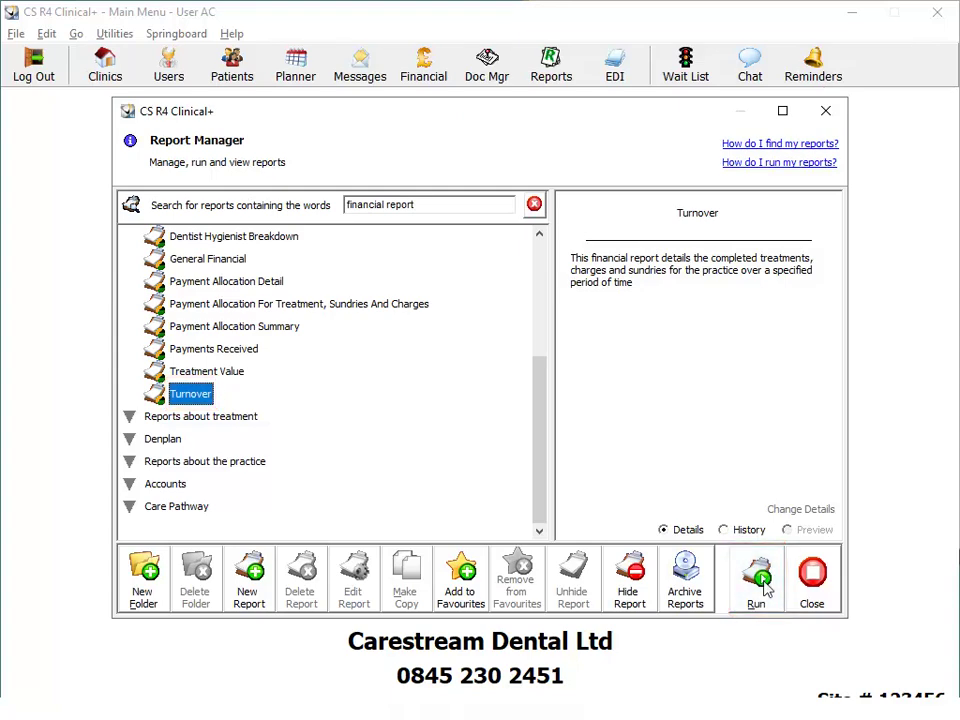
{"action": "left_click", "coordinate": [764, 590]}
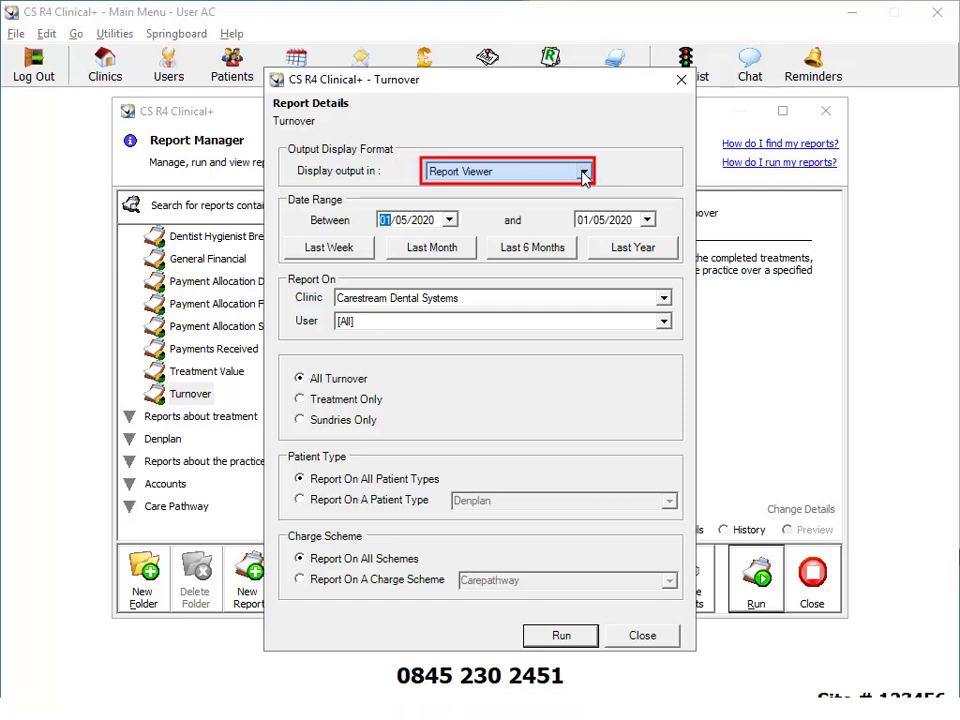
Keep Report Viewer output and set the Turnover start date to 01/03/2020.
{"action": "left_click", "coordinate": [583, 172]}
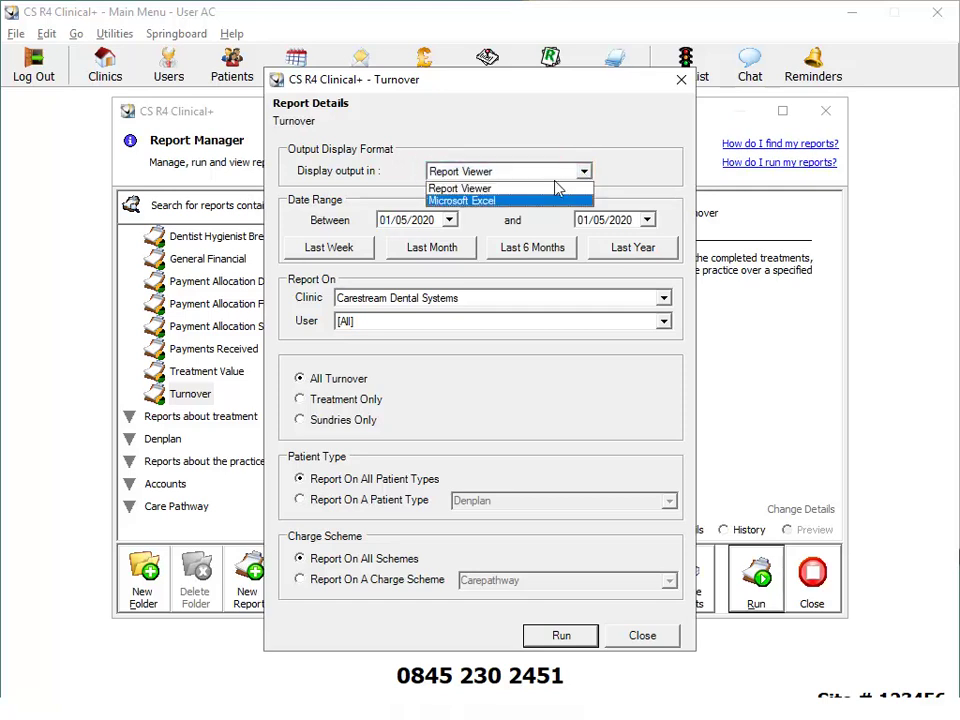
{"action": "left_click", "coordinate": [450, 222]}
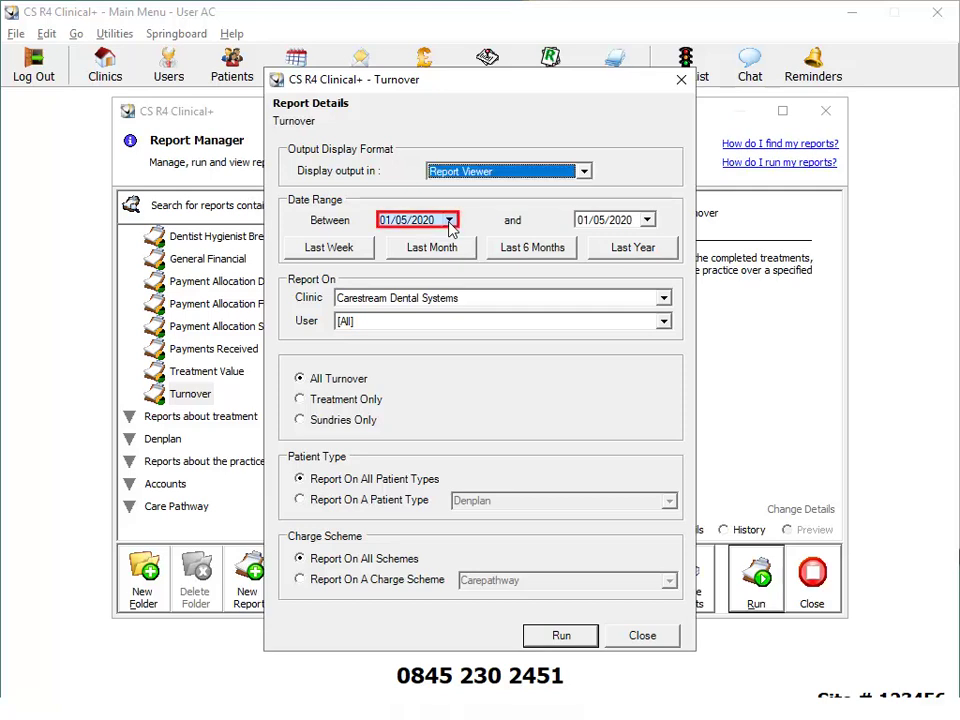
{"action": "left_click", "coordinate": [449, 221]}
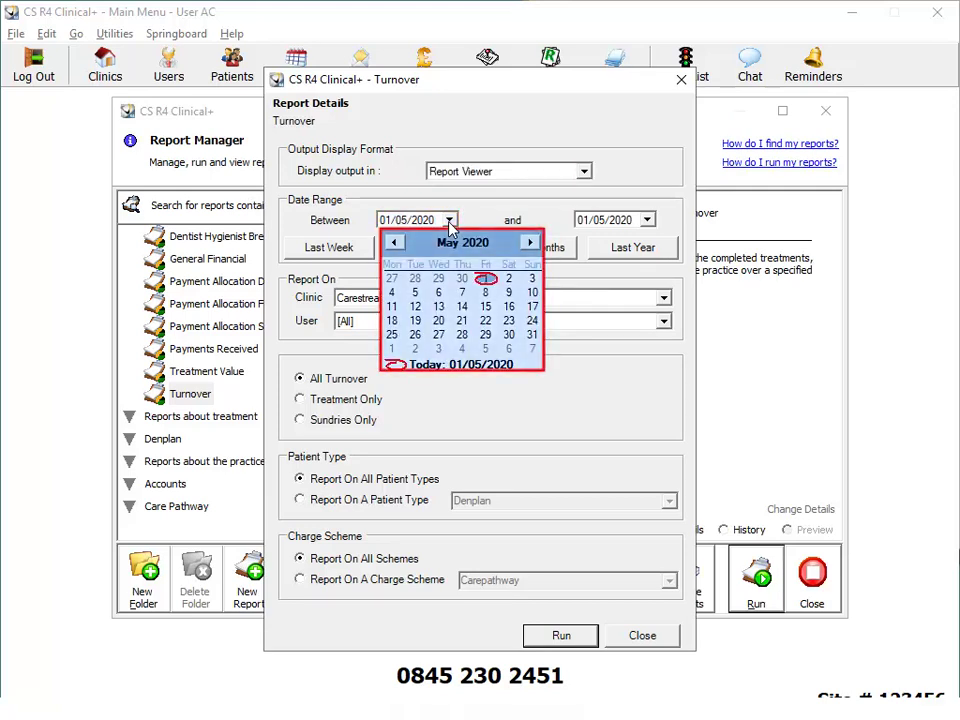
{"action": "left_click", "coordinate": [395, 243]}
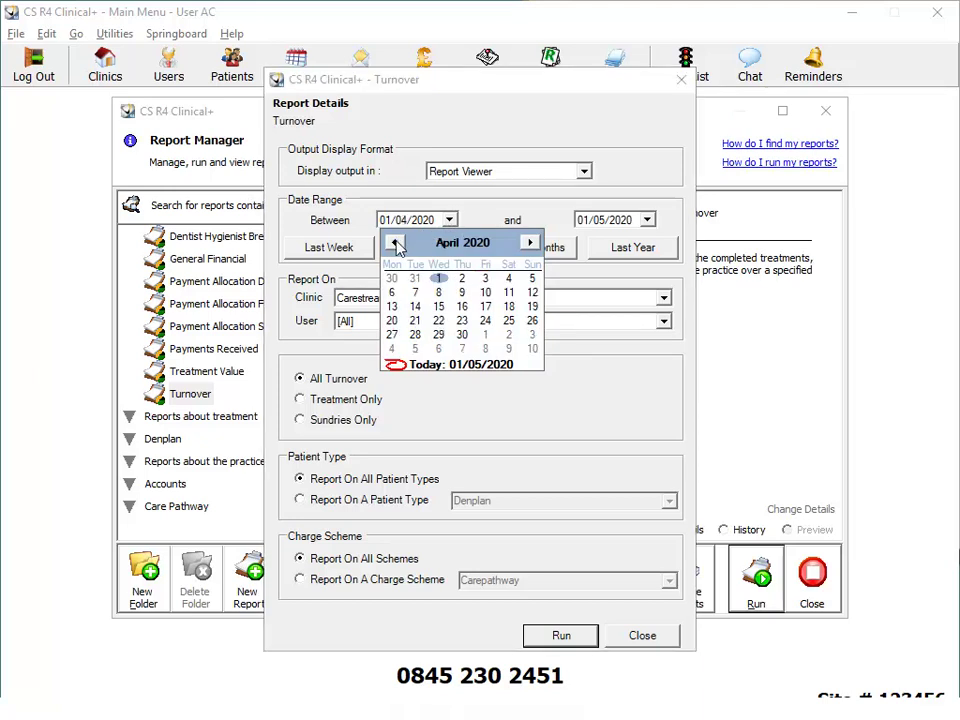
{"action": "left_click", "coordinate": [396, 244]}
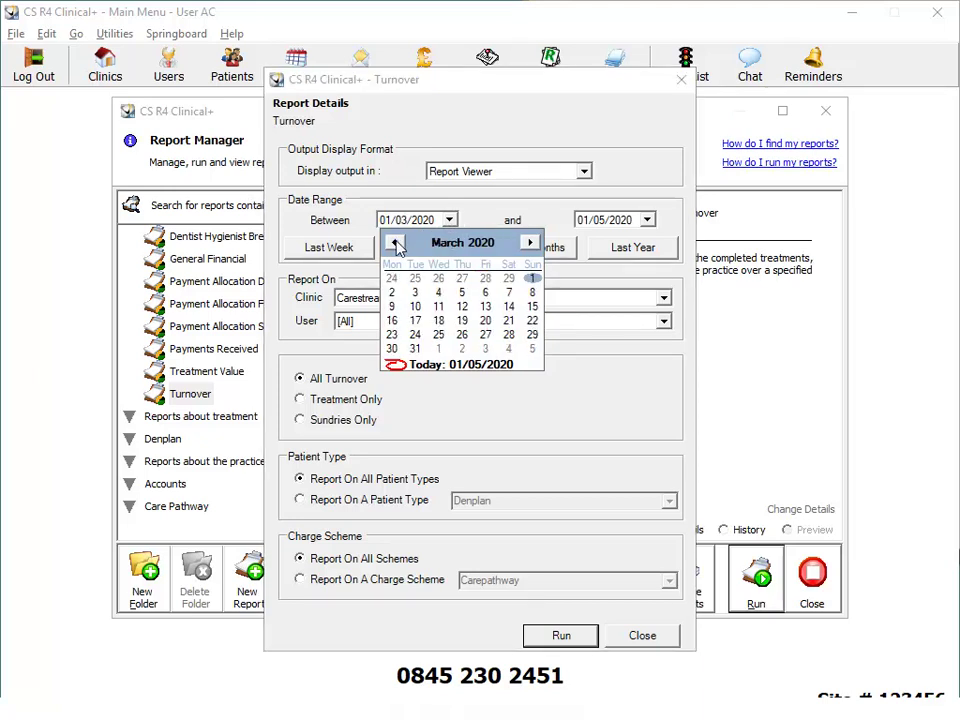
{"action": "left_click", "coordinate": [532, 278]}
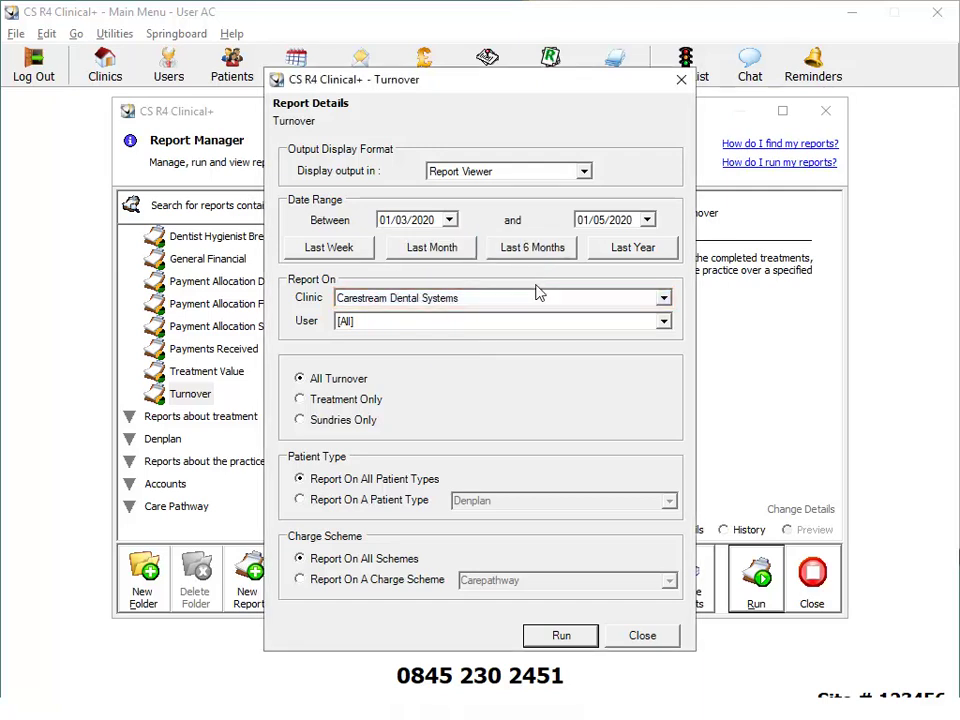
Keep clinic Carestream Dental Systems, all users and Denplan, limit to one charge scheme, then run.
{"action": "left_click", "coordinate": [546, 301]}
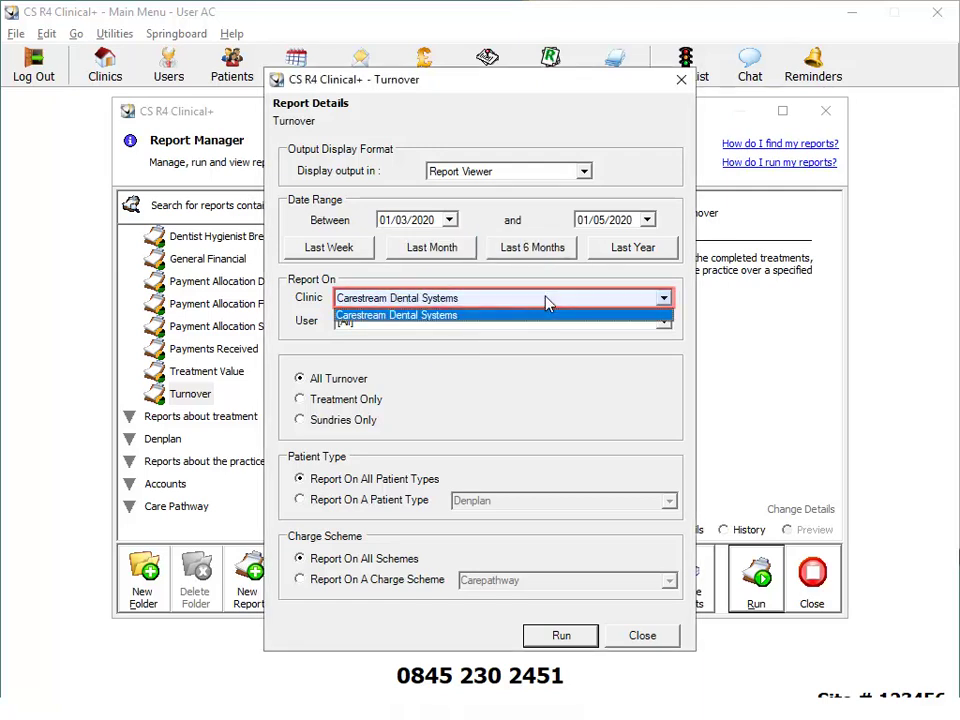
{"action": "left_click", "coordinate": [546, 301]}
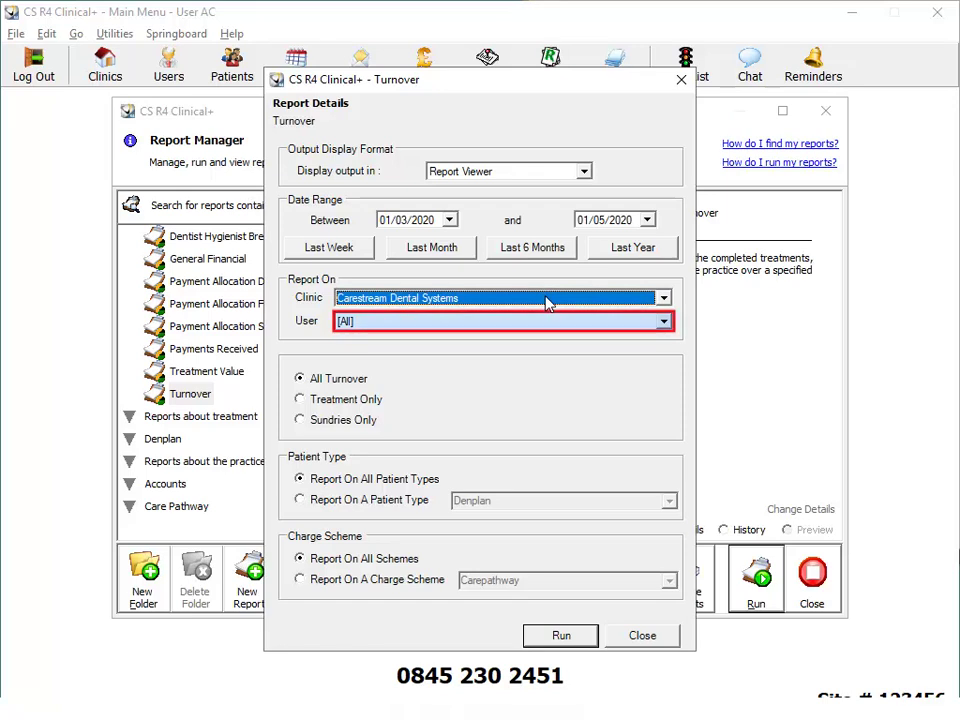
{"action": "left_click", "coordinate": [555, 321]}
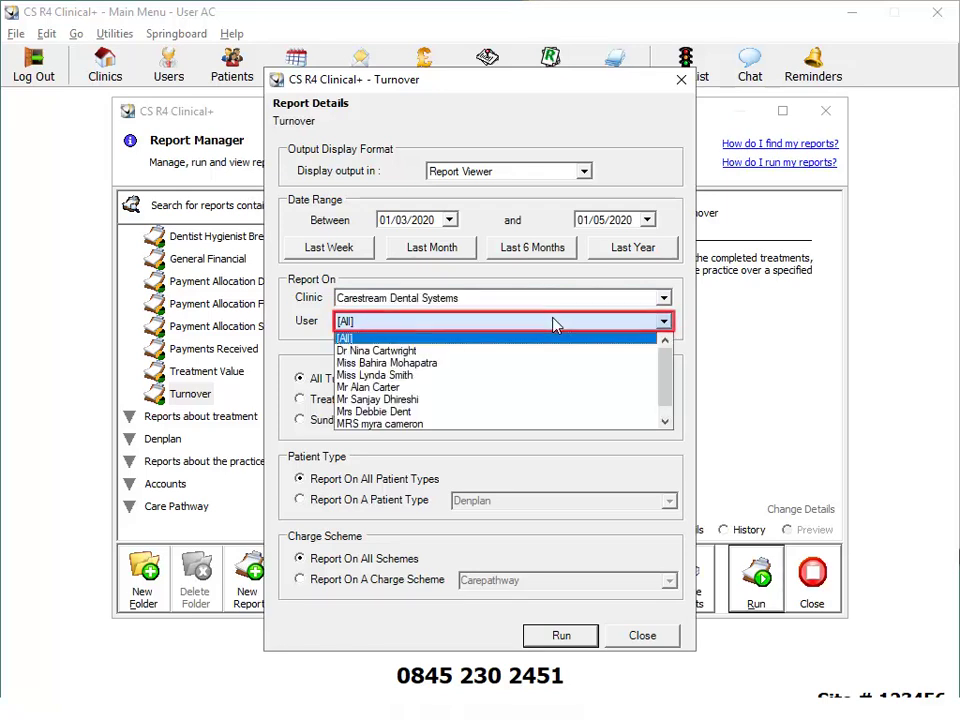
{"action": "left_click", "coordinate": [555, 321]}
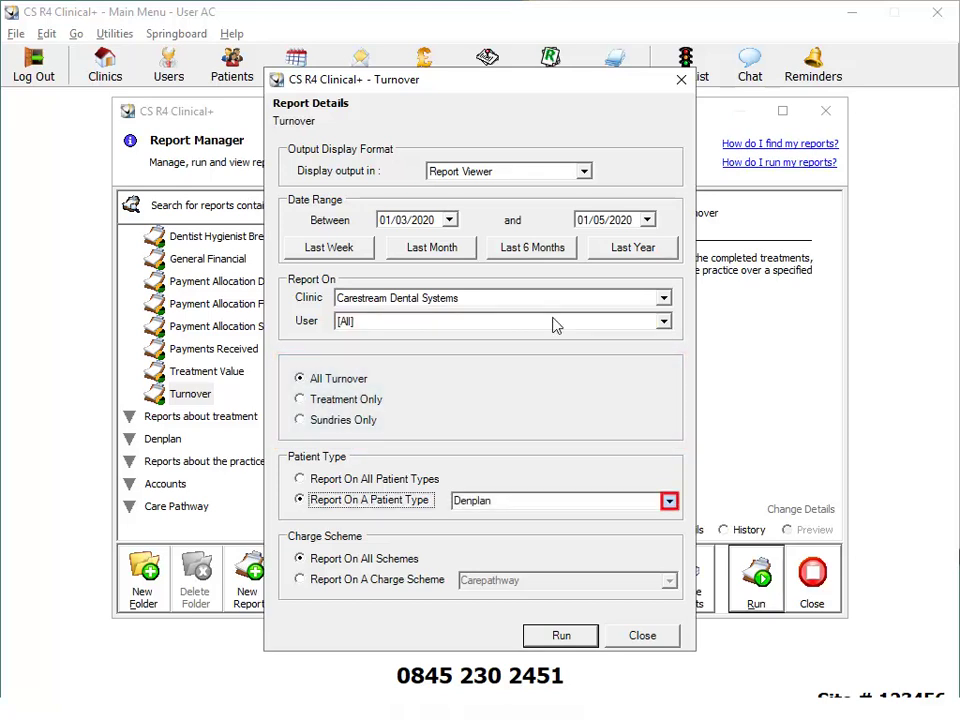
{"action": "left_click", "coordinate": [669, 501]}
{"action": "left_click", "coordinate": [671, 504]}
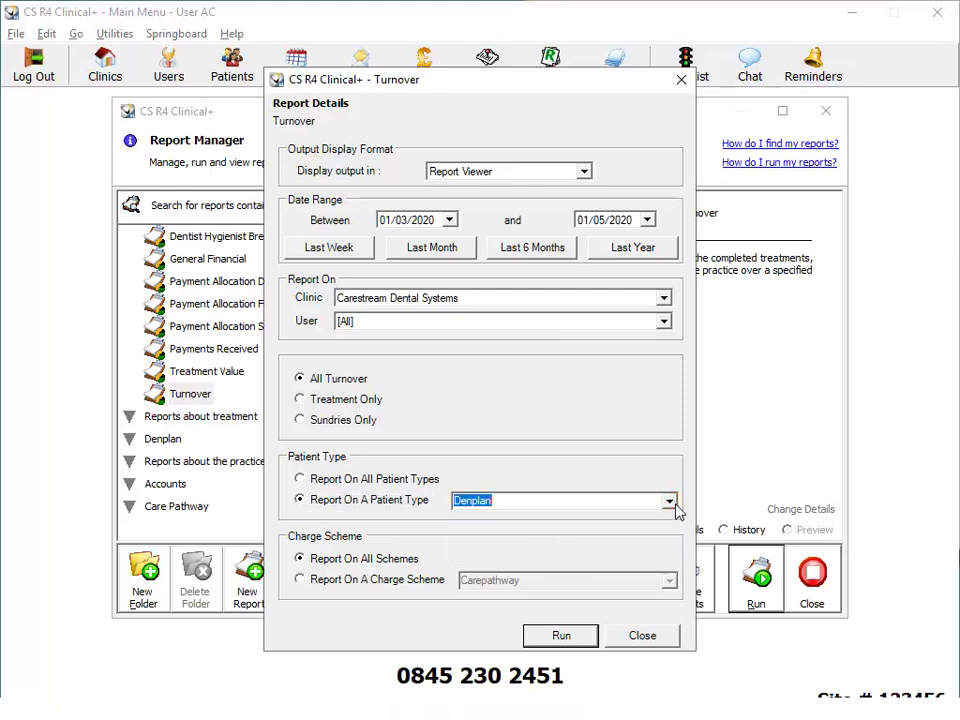
{"action": "left_click", "coordinate": [420, 588]}
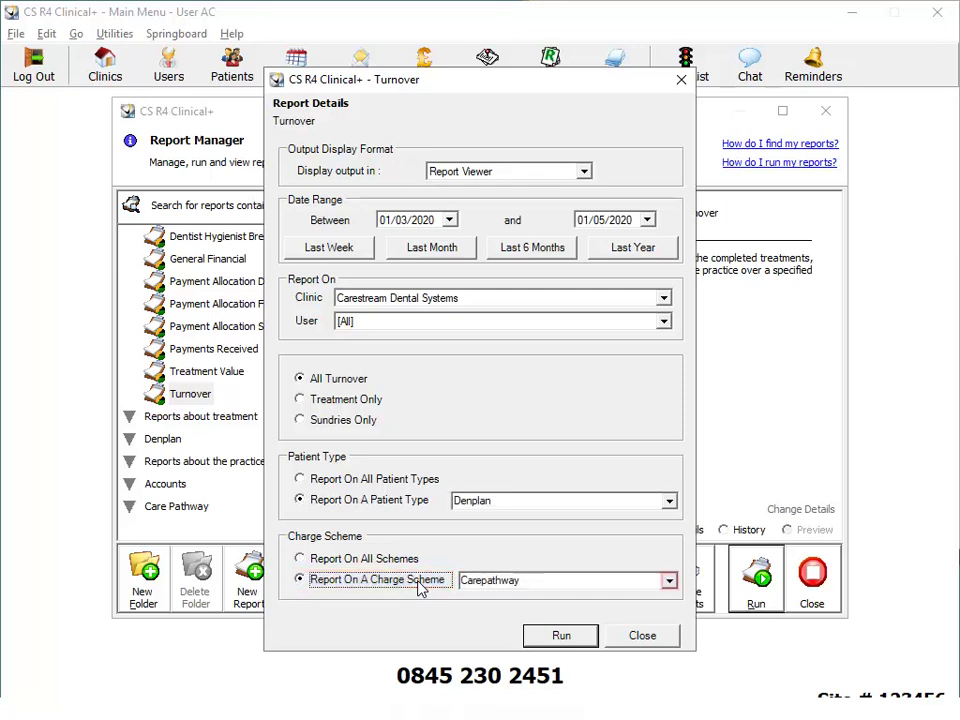
{"action": "left_click", "coordinate": [670, 582]}
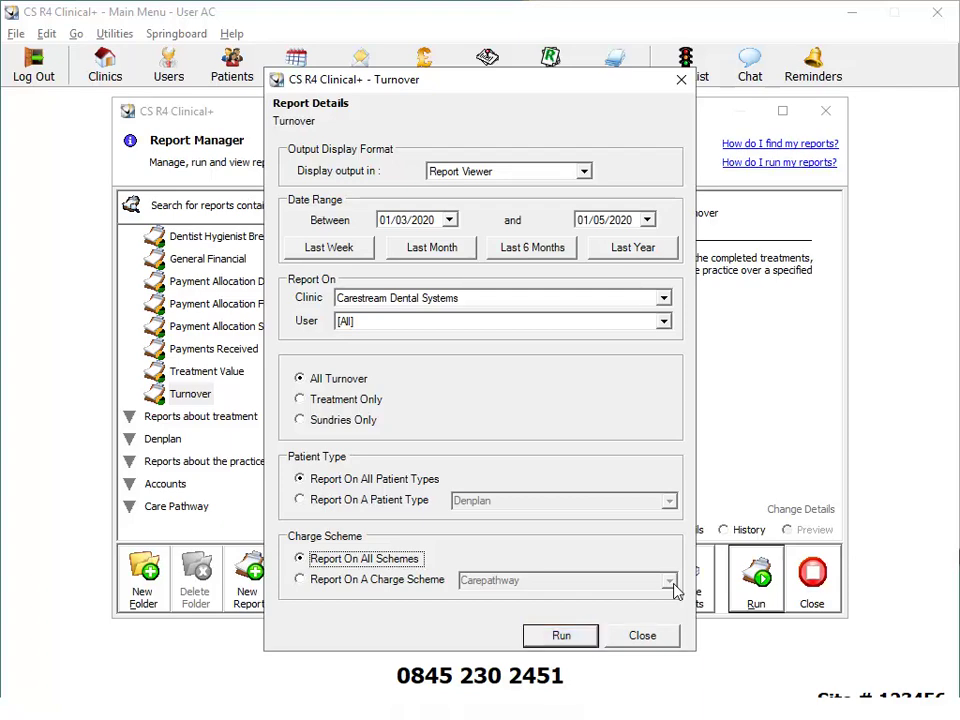
{"action": "left_click", "coordinate": [562, 644]}
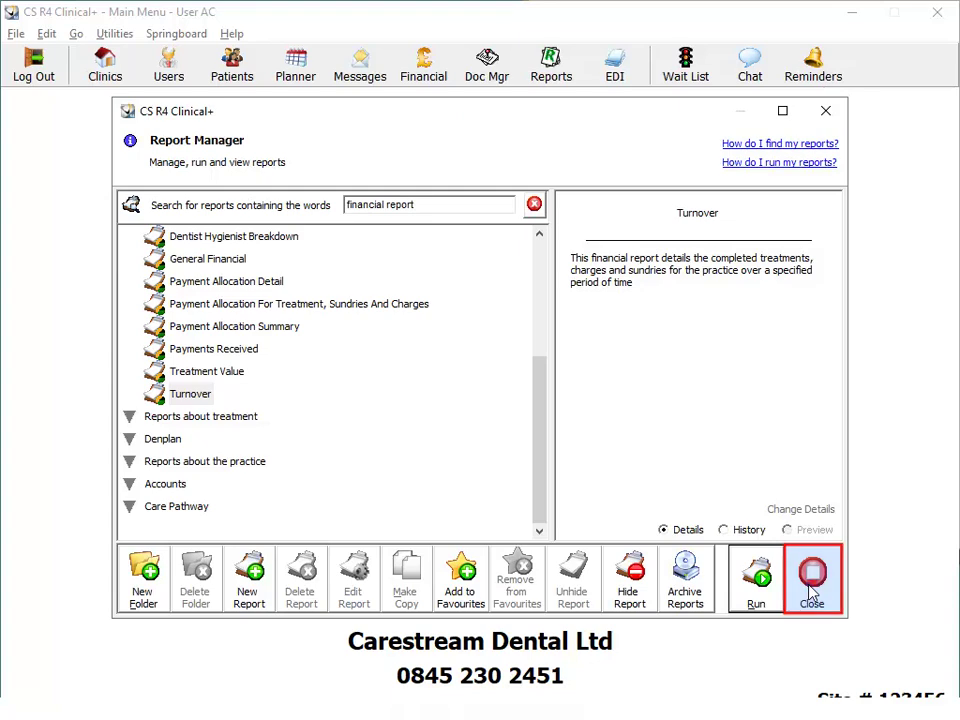
Close the Report Manager and open the Claims window via EDI.
{"action": "left_click", "coordinate": [812, 580]}
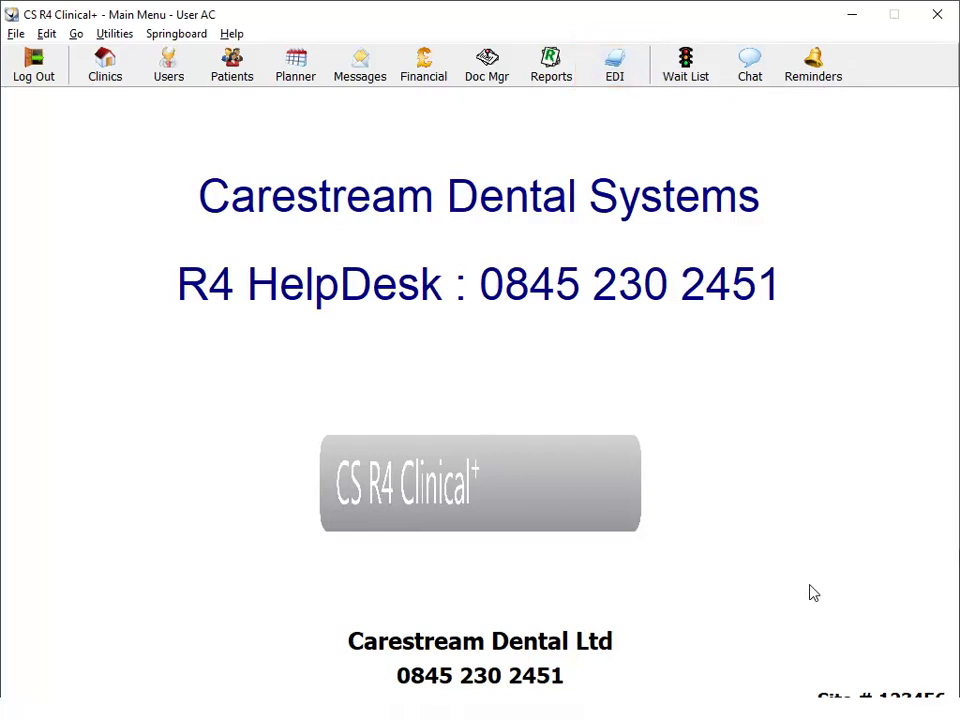
{"action": "left_click", "coordinate": [614, 70]}
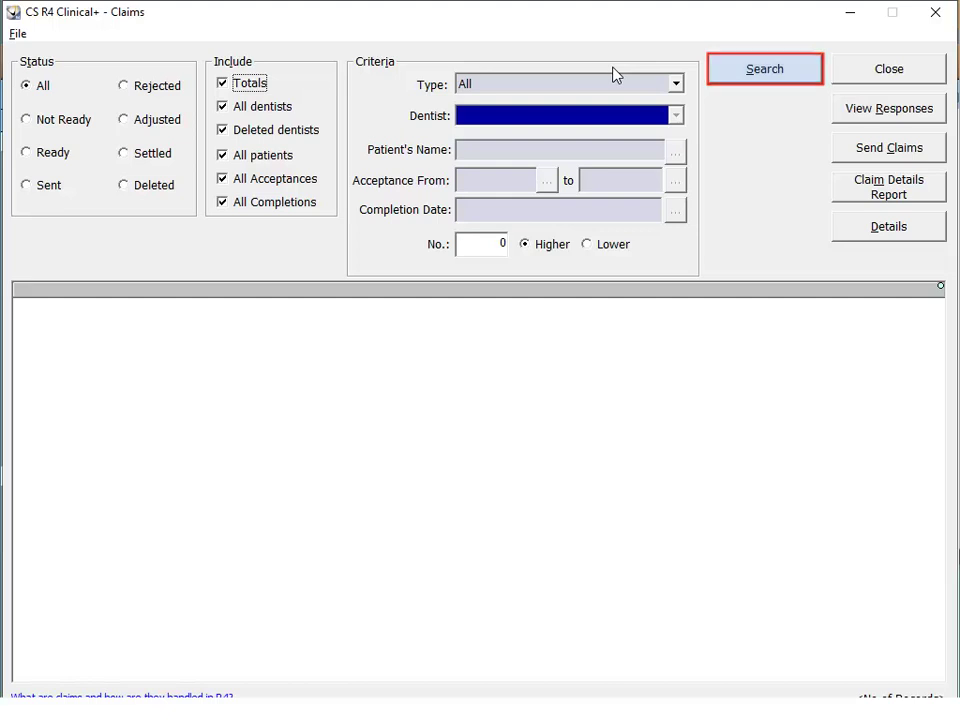
Search all claims and select claim 000113.
{"action": "left_click", "coordinate": [767, 79]}
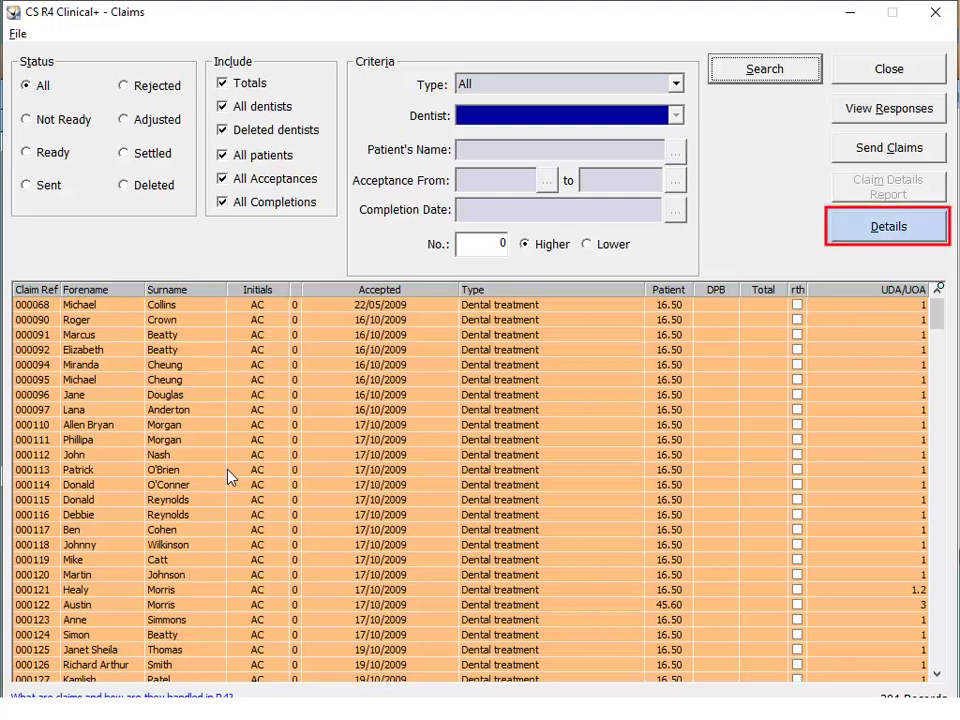
{"action": "left_click", "coordinate": [228, 470]}
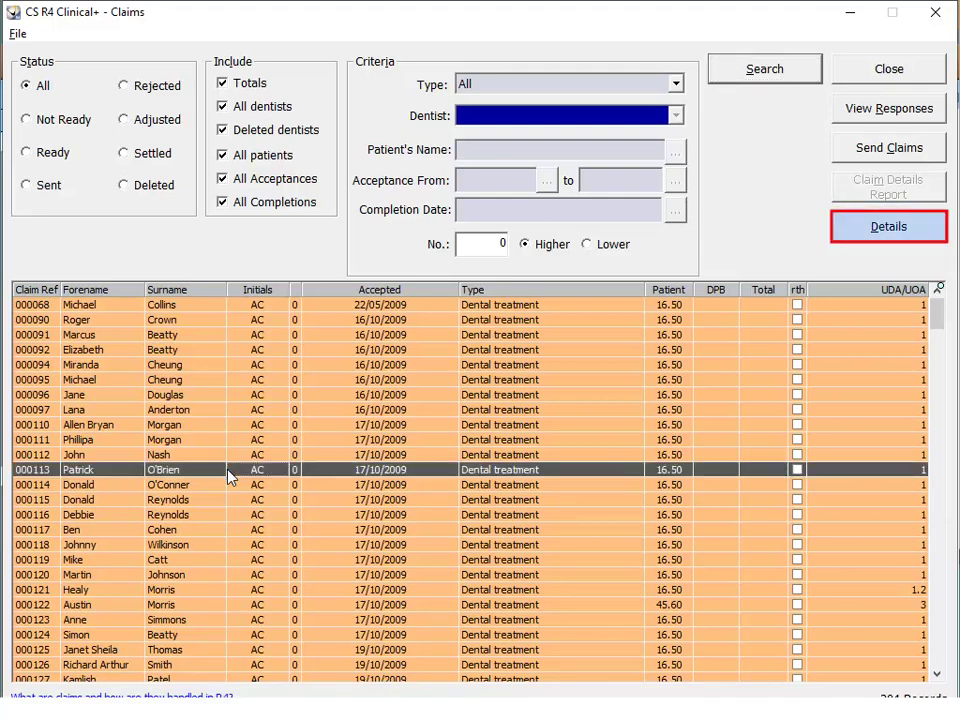
{"action": "left_click", "coordinate": [888, 226]}
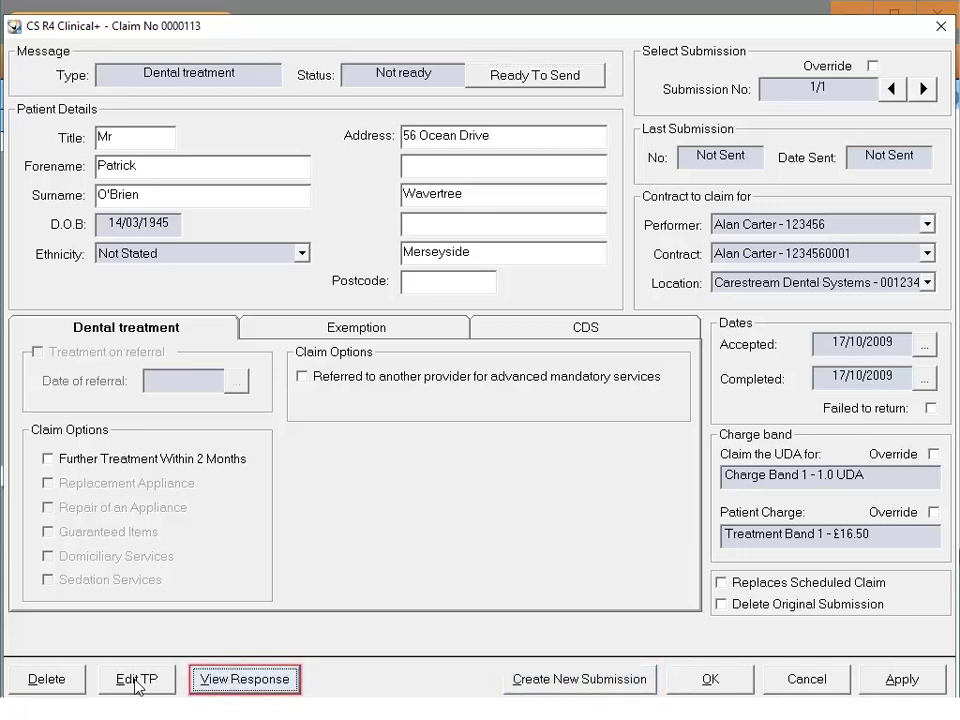
{"action": "left_click", "coordinate": [240, 681]}
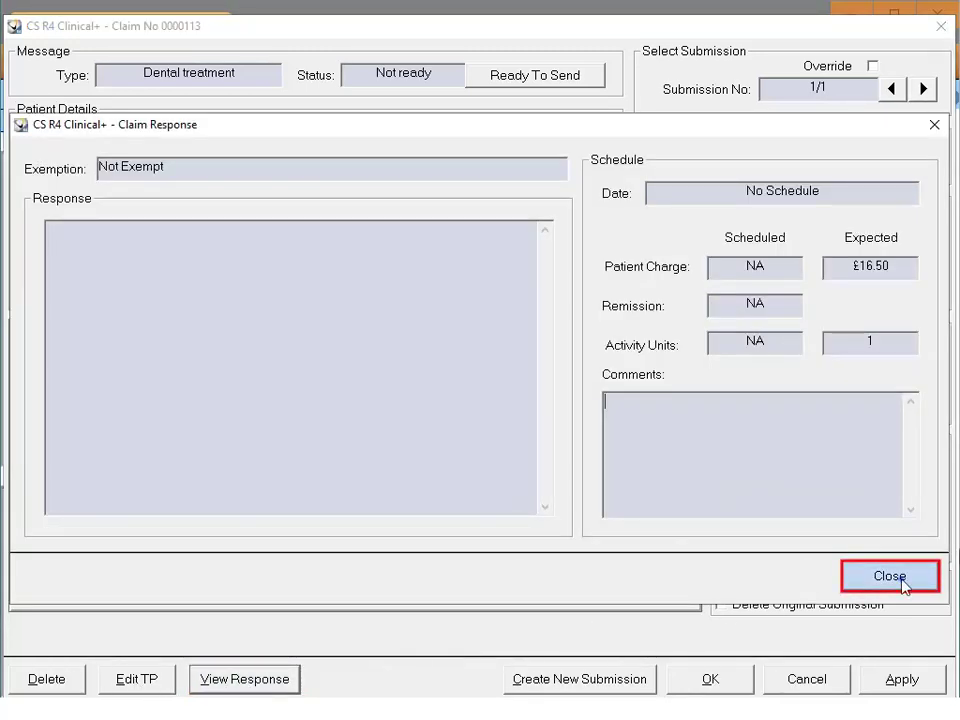
{"action": "left_click", "coordinate": [851, 580]}
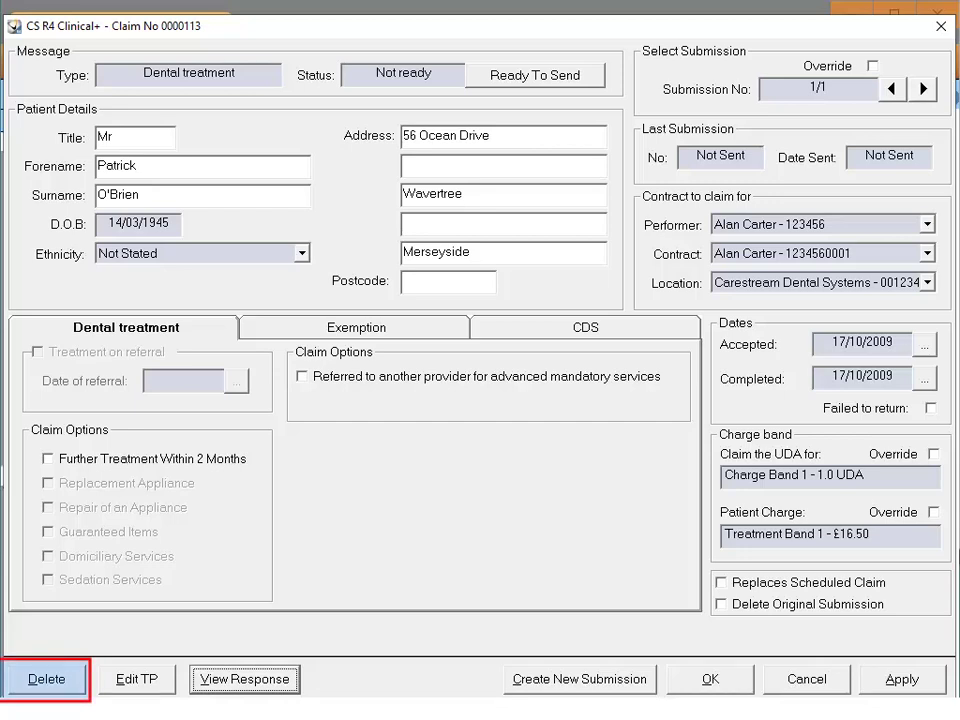
{"action": "left_click", "coordinate": [46, 679]}
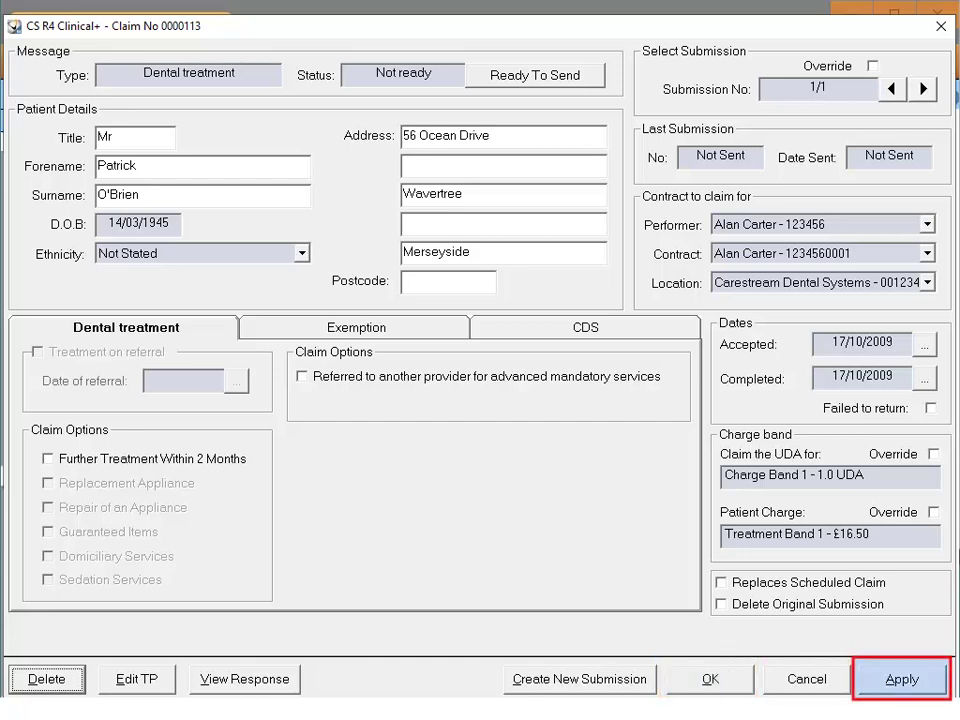
{"action": "left_click", "coordinate": [902, 679]}
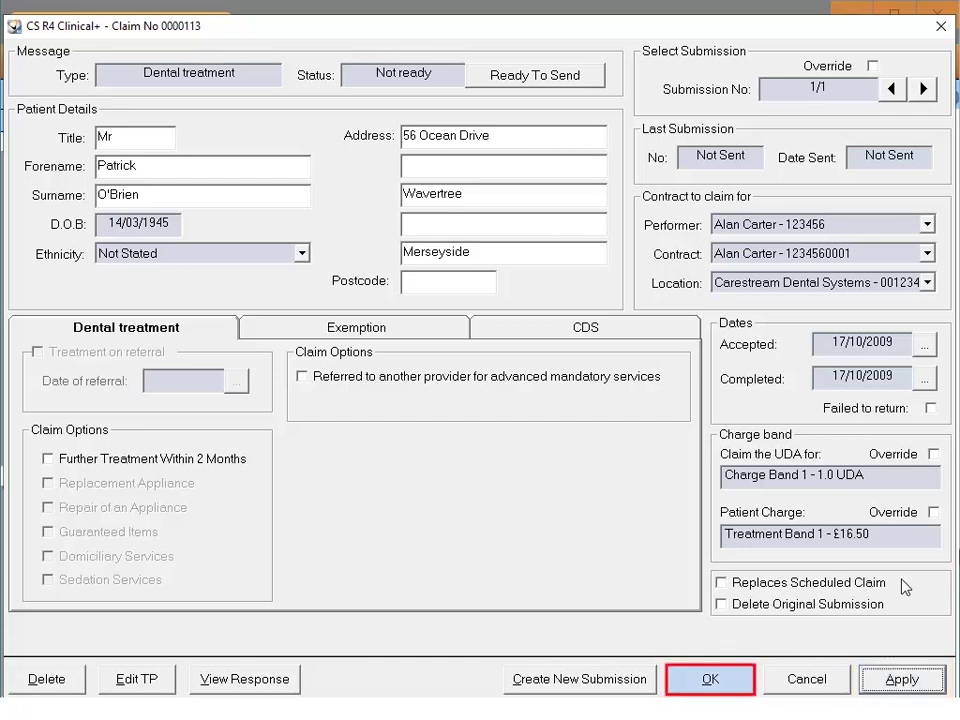
{"action": "left_click", "coordinate": [716, 681]}
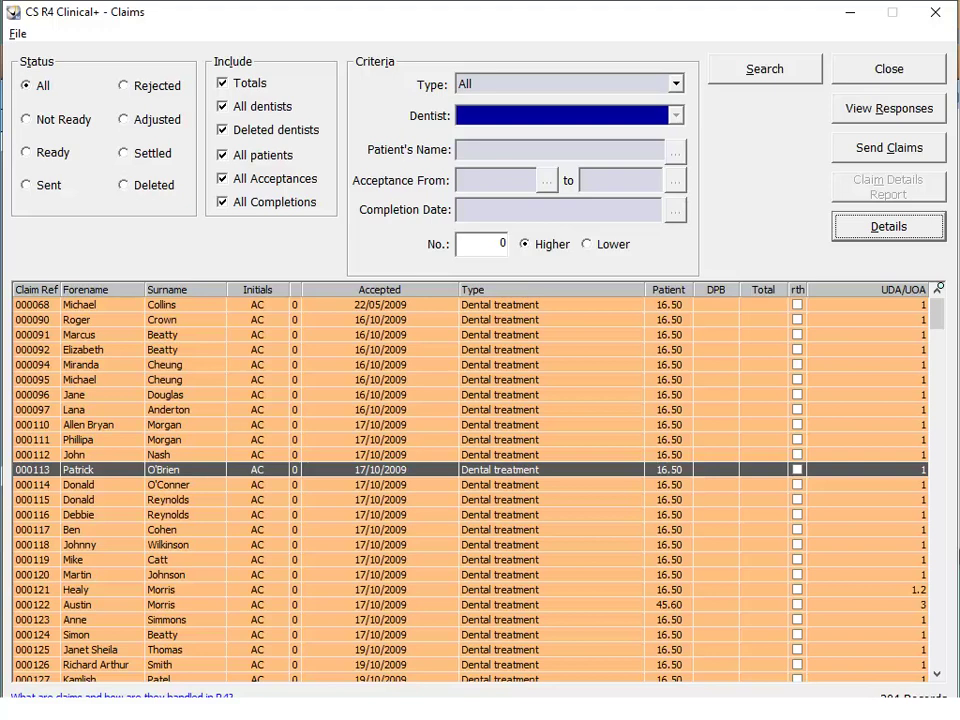
{"action": "left_click", "coordinate": [860, 110]}
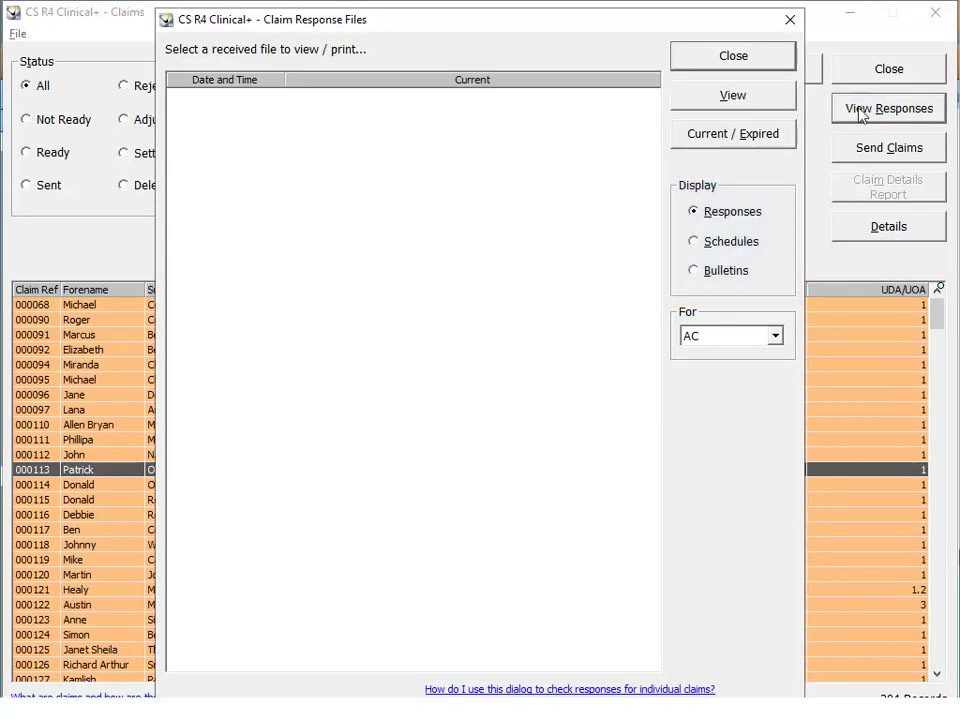
{"action": "left_click", "coordinate": [778, 339]}
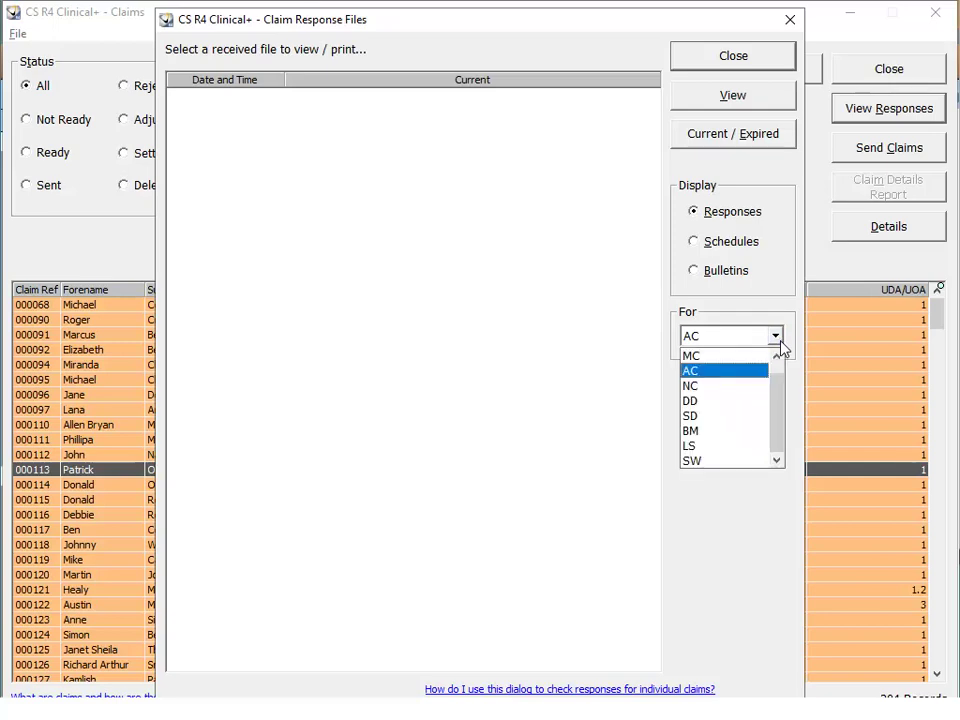
{"action": "left_click", "coordinate": [781, 347]}
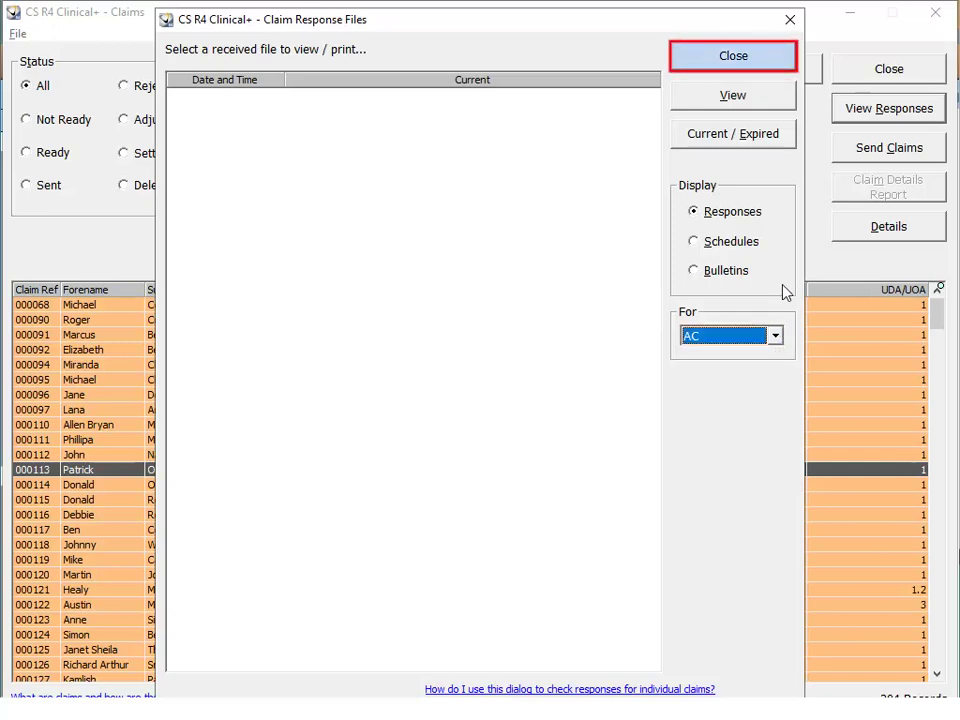
{"action": "left_click", "coordinate": [733, 56]}
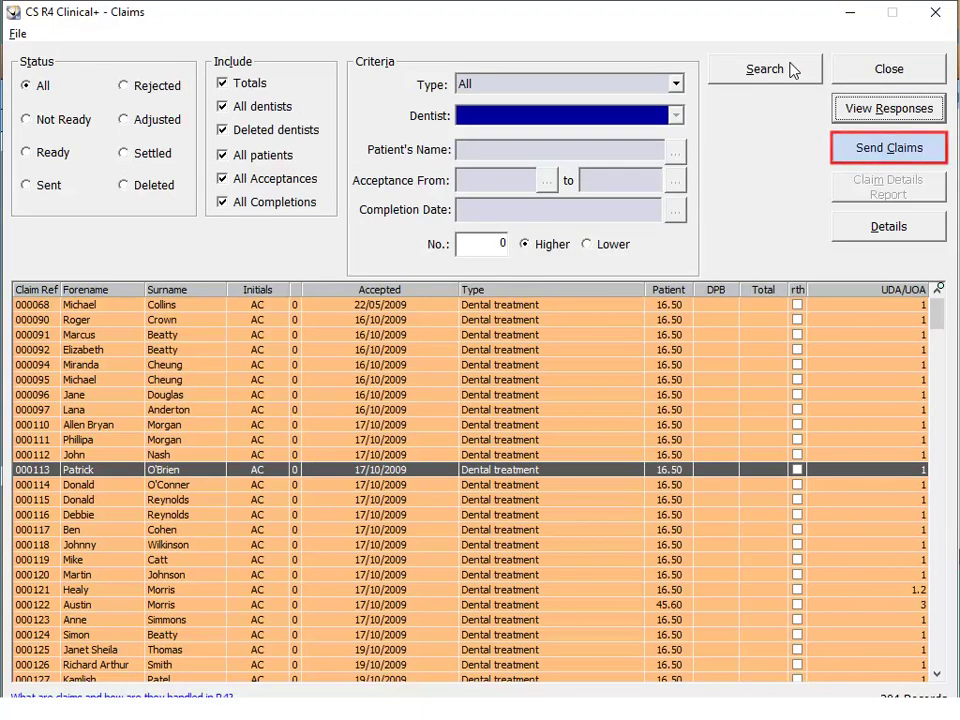
Log a dentist into Claims with their PIN, create the claims file, then log out.
{"action": "left_click", "coordinate": [903, 148]}
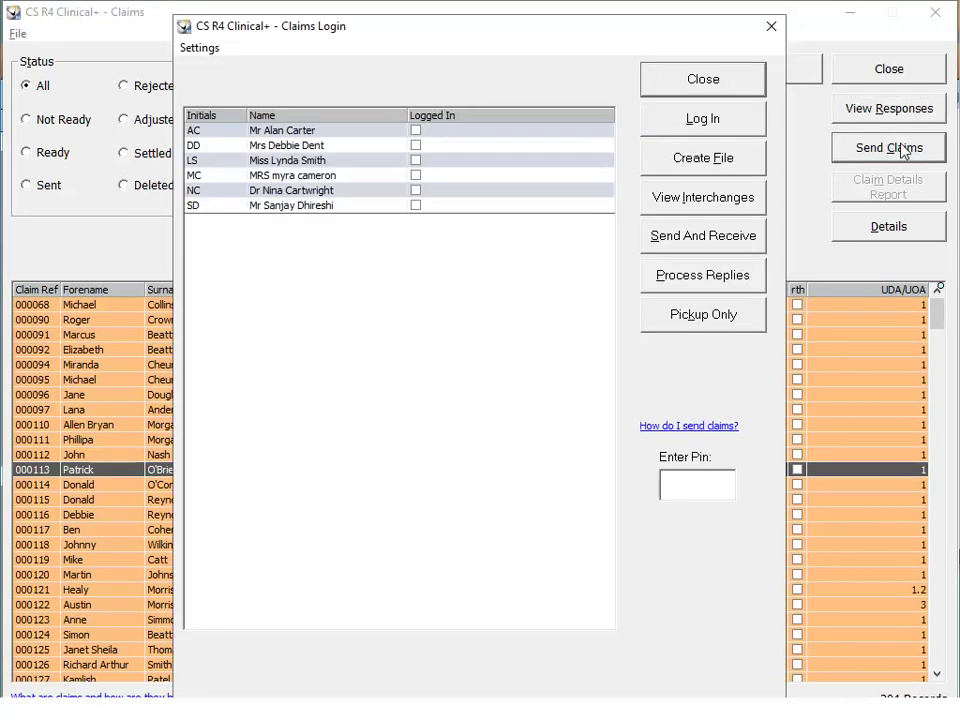
{"action": "left_click", "coordinate": [526, 194]}
{"action": "type", "text": "****"}
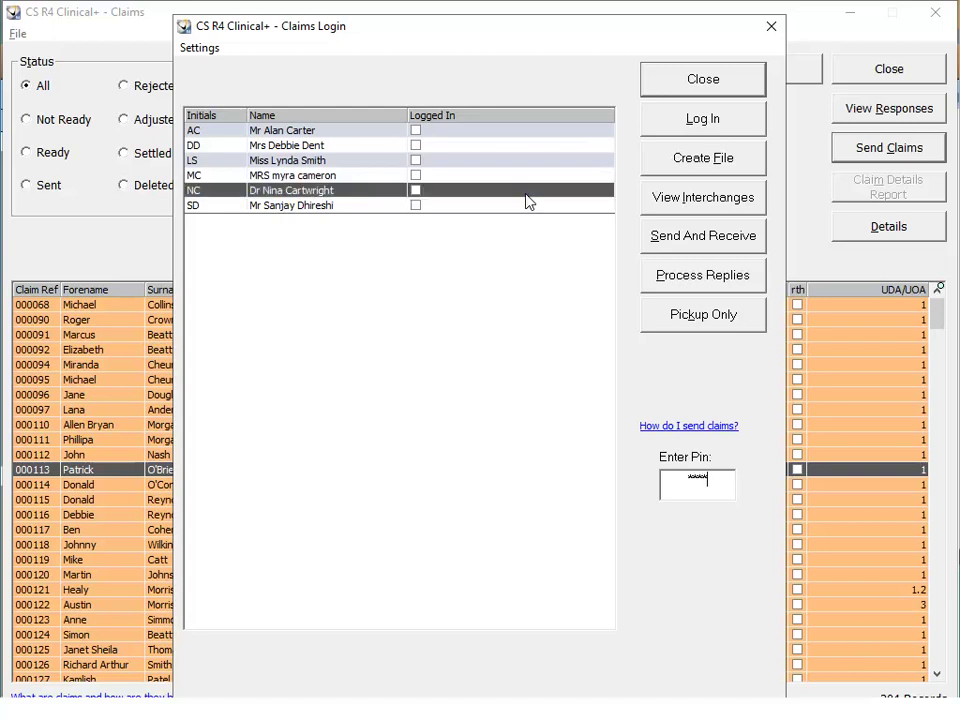
{"action": "left_click", "coordinate": [677, 118]}
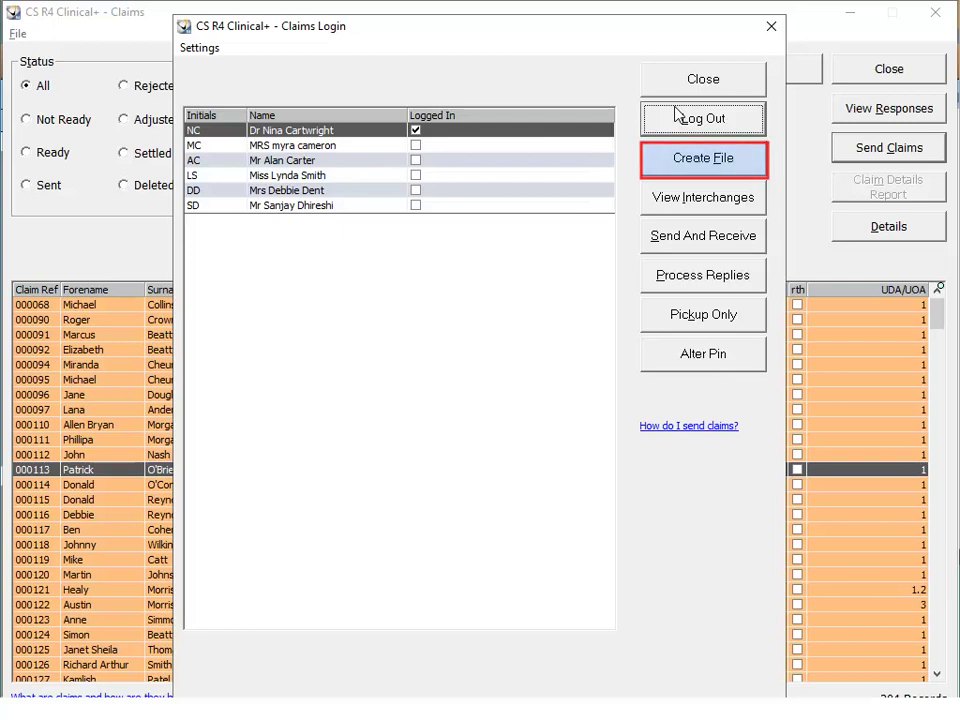
{"action": "left_click", "coordinate": [733, 168]}
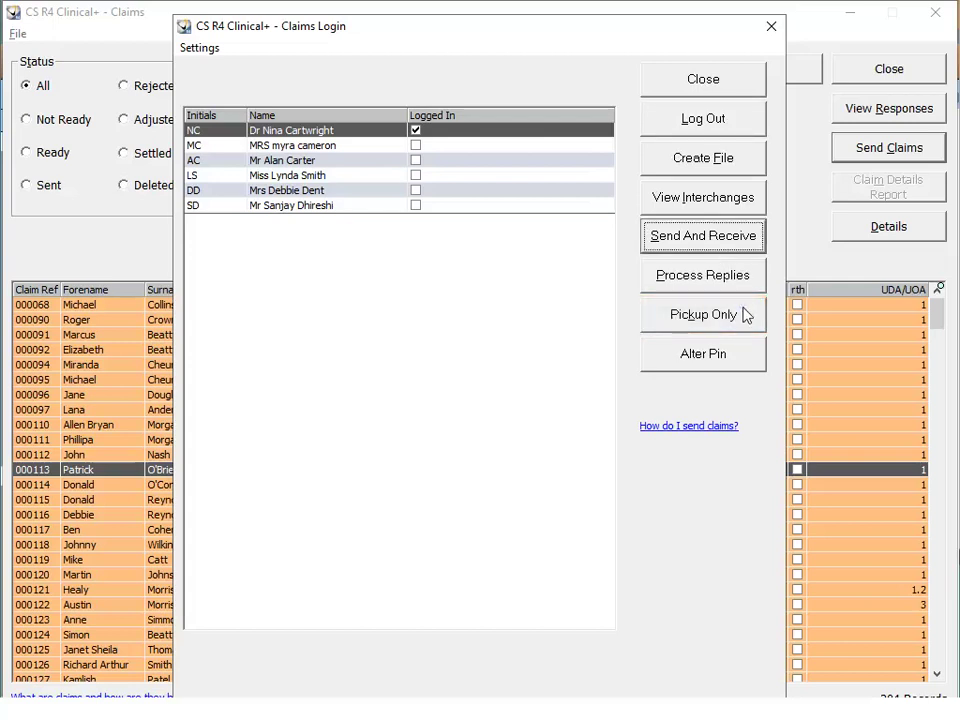
{"action": "left_click", "coordinate": [697, 122]}
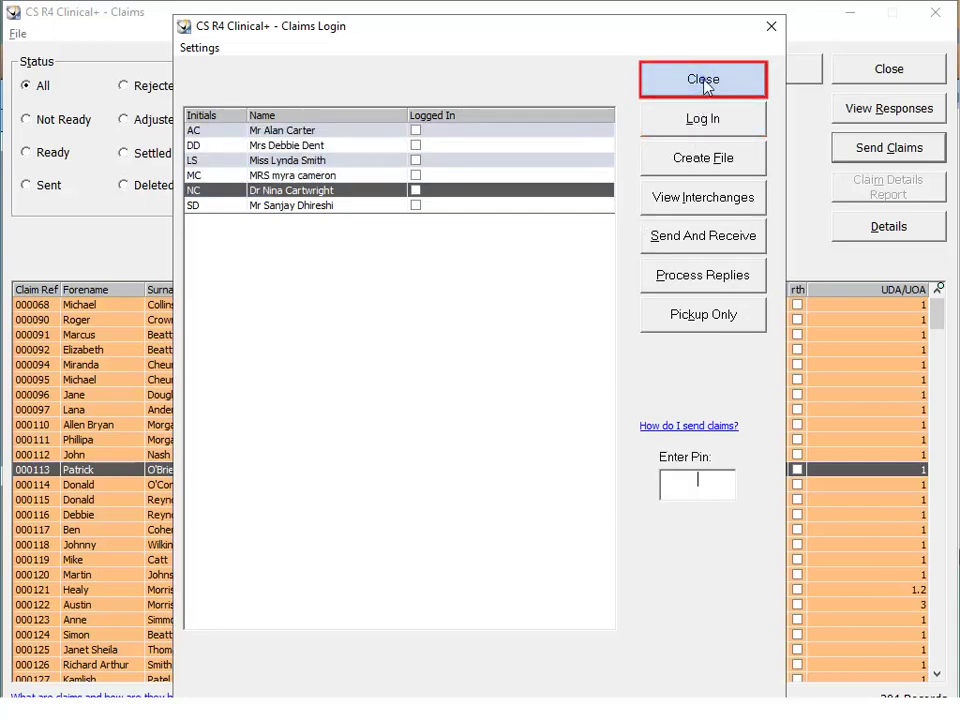
{"action": "left_click", "coordinate": [706, 86]}
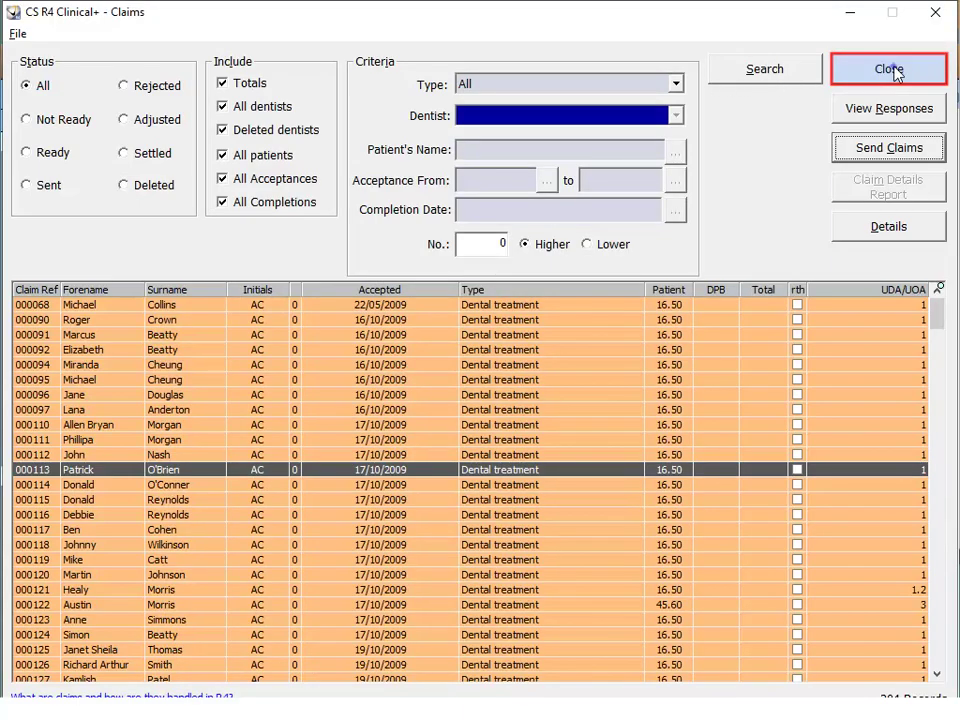
Close the Claims window and open the Planner for Tuesday 02 June 2020.
{"action": "left_click", "coordinate": [893, 70]}
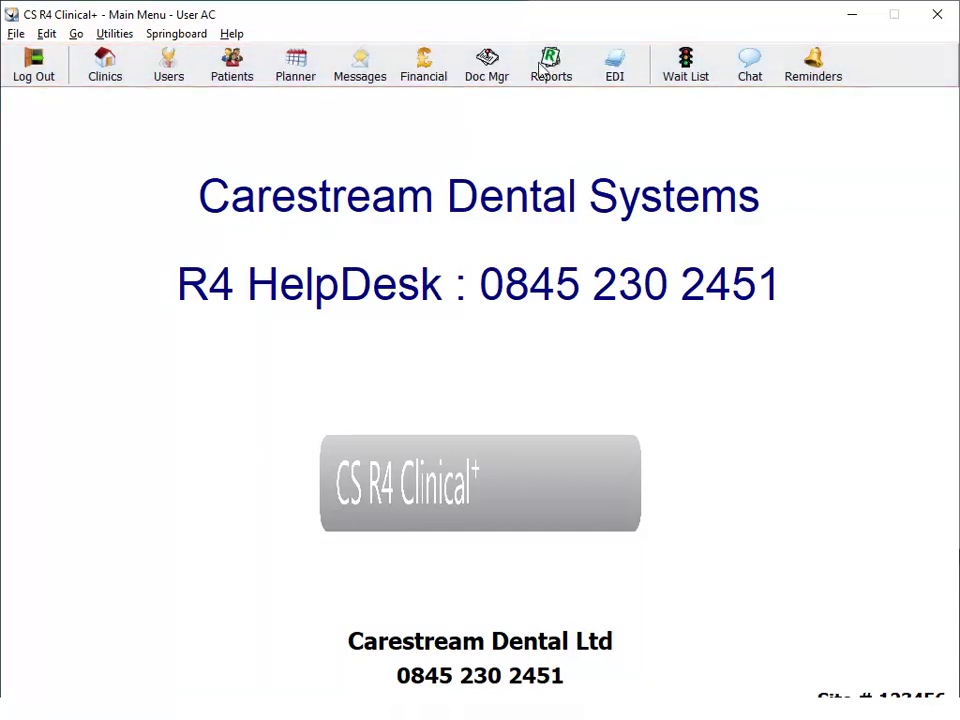
{"action": "left_click", "coordinate": [300, 62]}
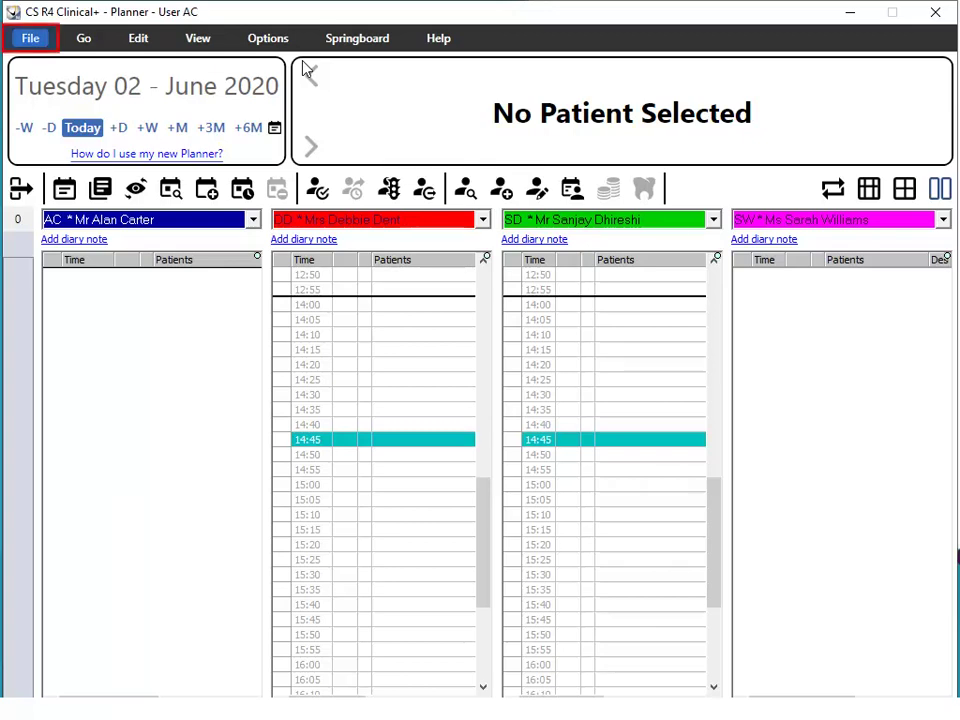
Open the Day List settings and set the list date to 6 April 2020.
{"action": "left_click", "coordinate": [30, 38]}
{"action": "left_click", "coordinate": [35, 120]}
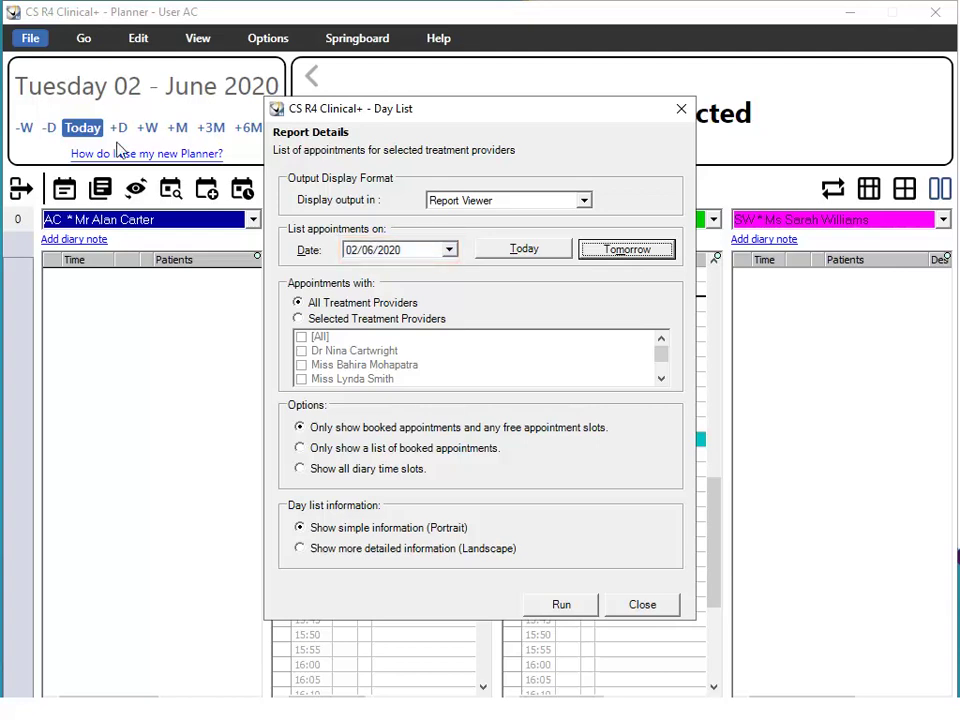
{"action": "left_click", "coordinate": [451, 252]}
{"action": "left_click", "coordinate": [361, 273]}
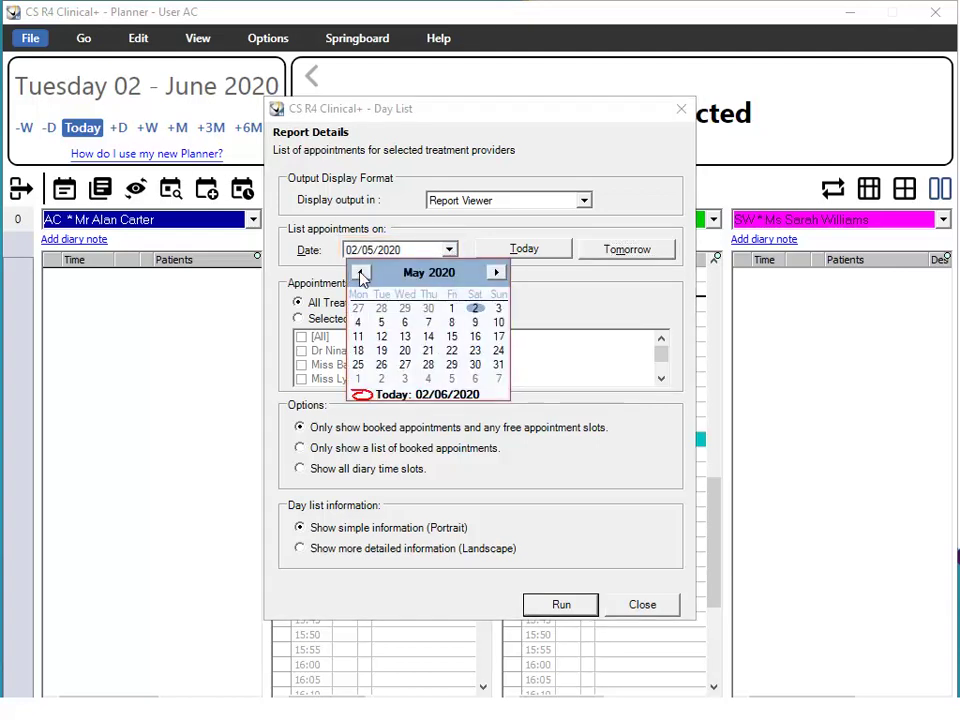
{"action": "left_click", "coordinate": [361, 273]}
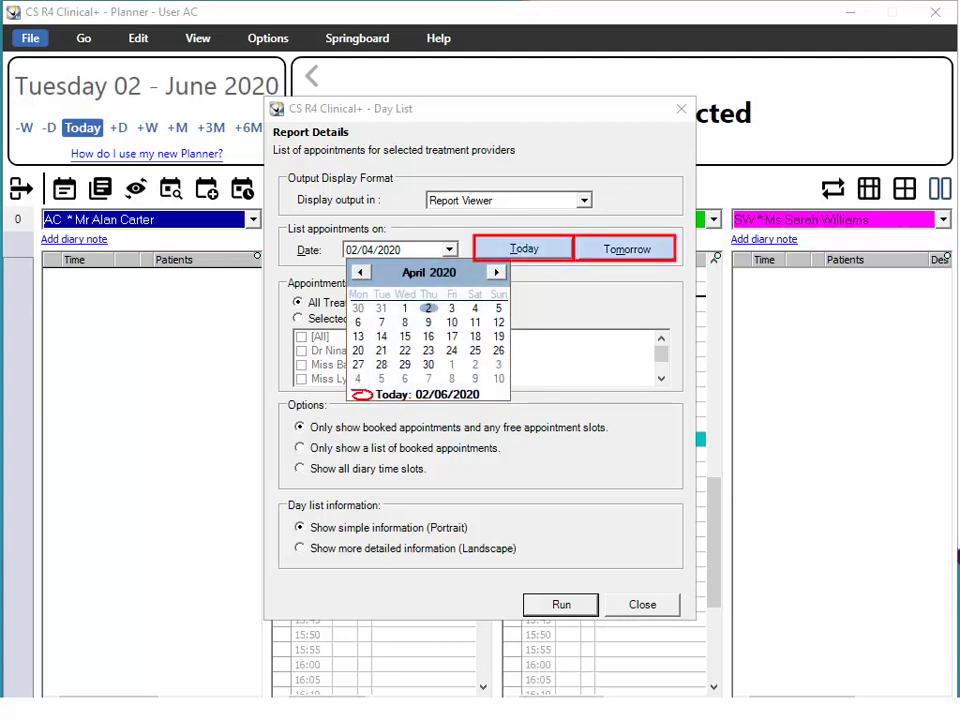
{"action": "left_click", "coordinate": [358, 323]}
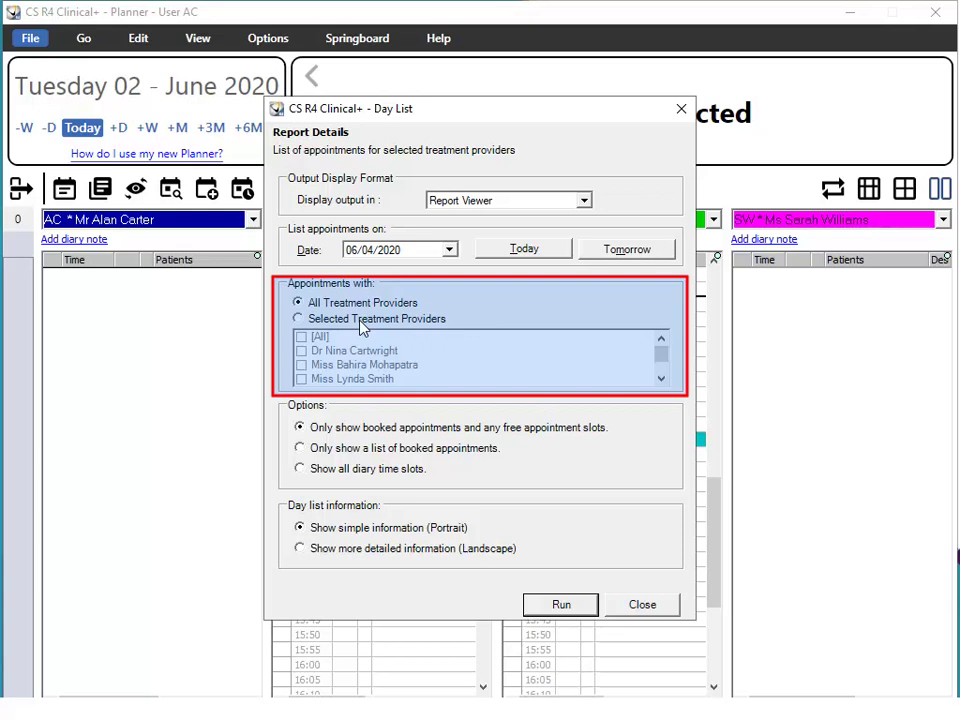
Limit the Day List to the last listed dentist, show all diary time slots, and run it.
{"action": "left_click", "coordinate": [361, 320]}
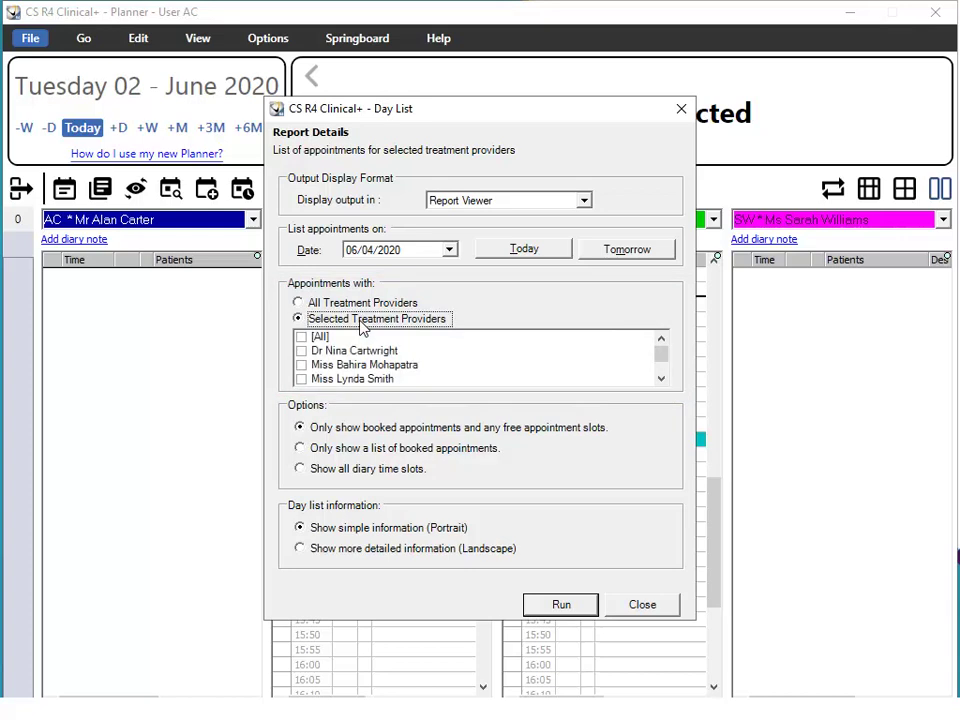
{"action": "left_click", "coordinate": [661, 379]}
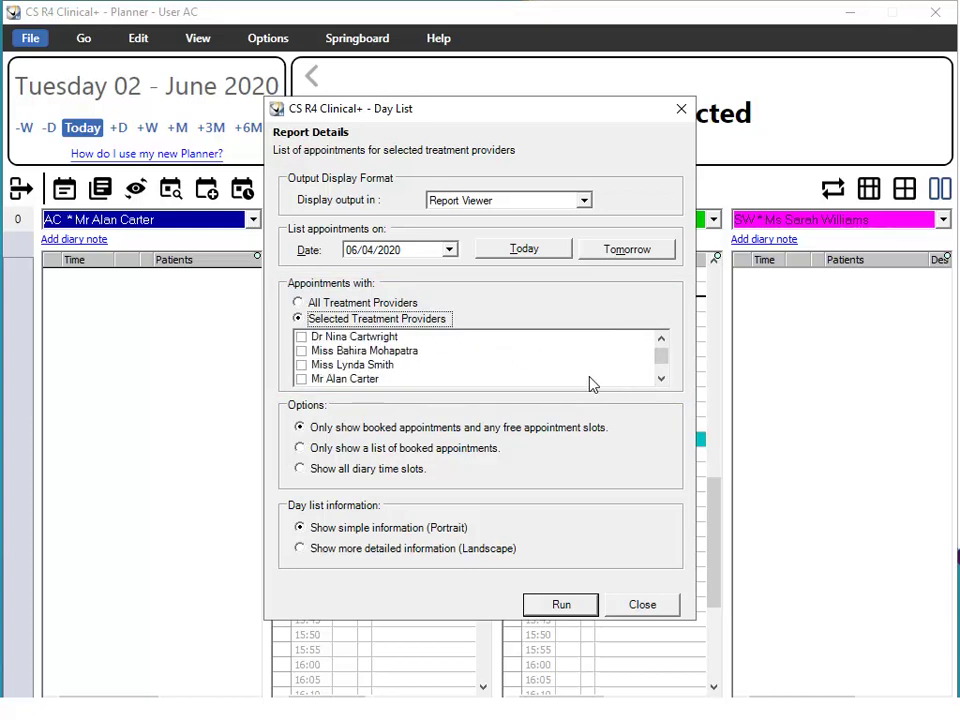
{"action": "left_click", "coordinate": [301, 380]}
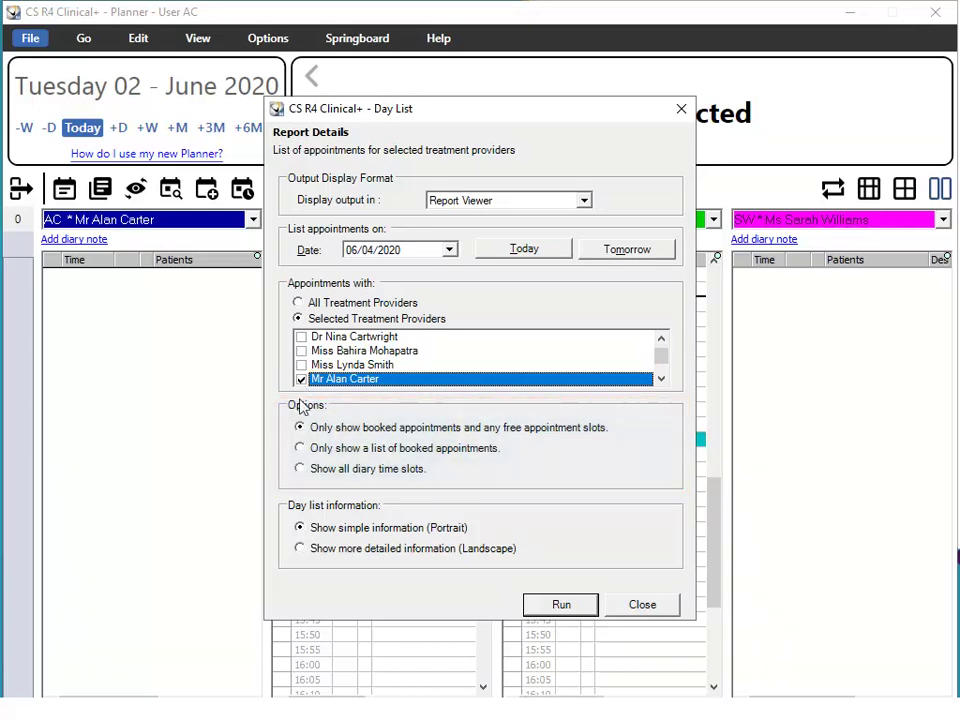
{"action": "left_click", "coordinate": [300, 468]}
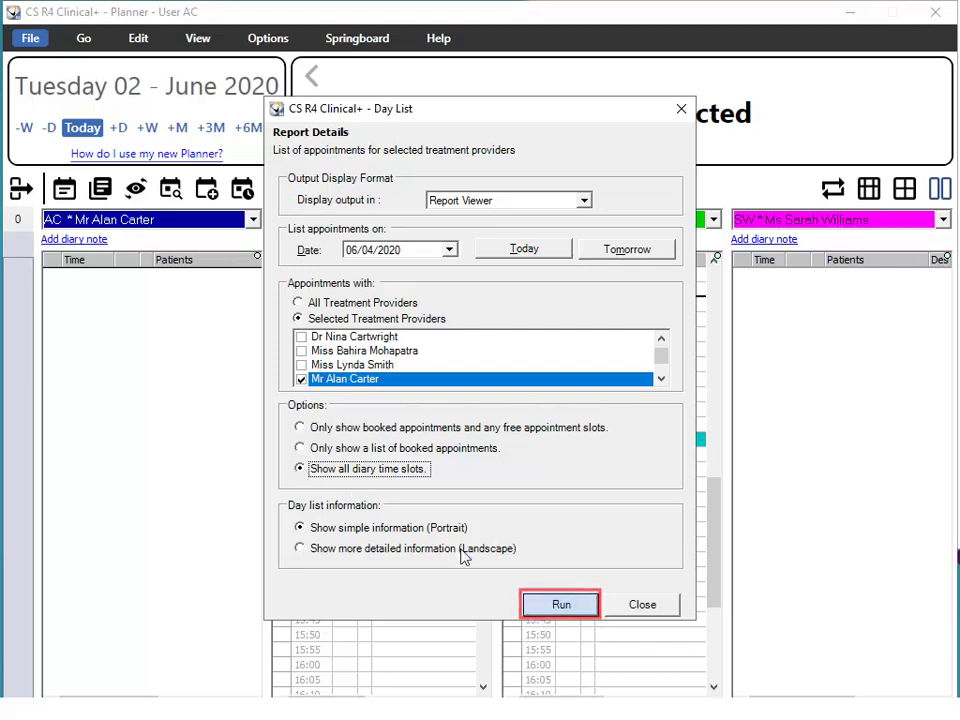
{"action": "left_click", "coordinate": [569, 606]}
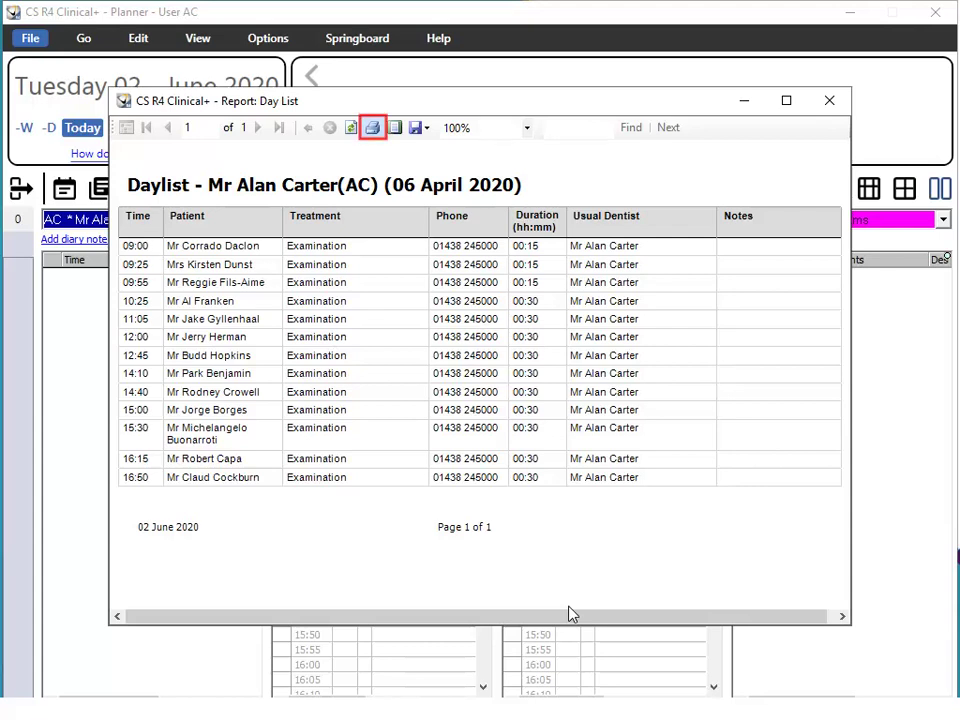
Close the Day List report viewer to return to the Main Menu.
{"action": "left_click", "coordinate": [829, 101]}
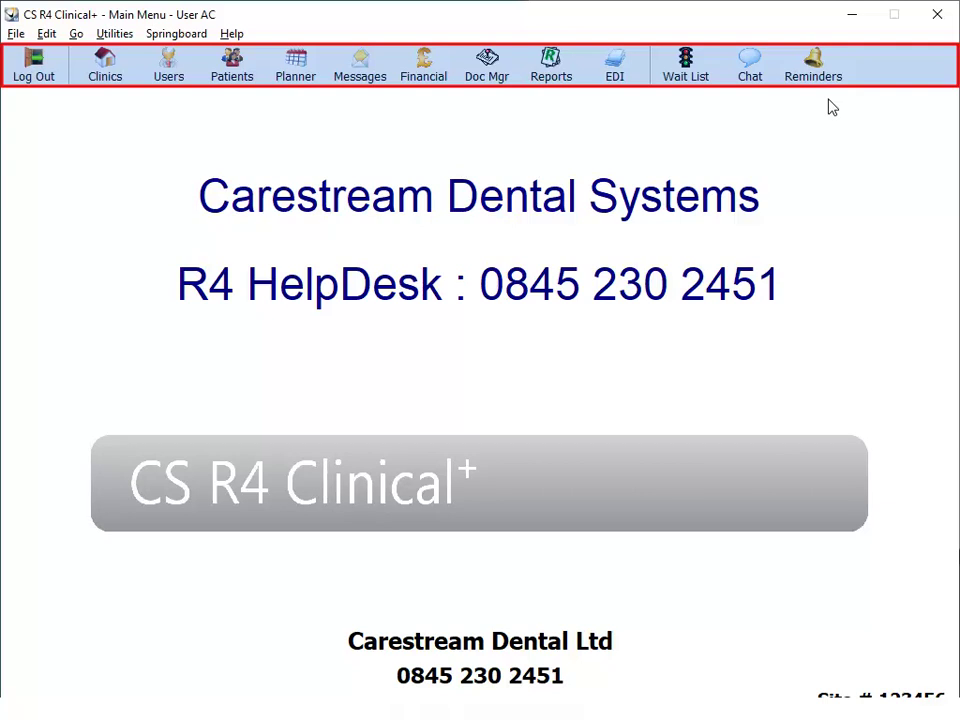
Reset the last dentist user's password to the system default and acknowledge both messages.
{"action": "left_click", "coordinate": [169, 66]}
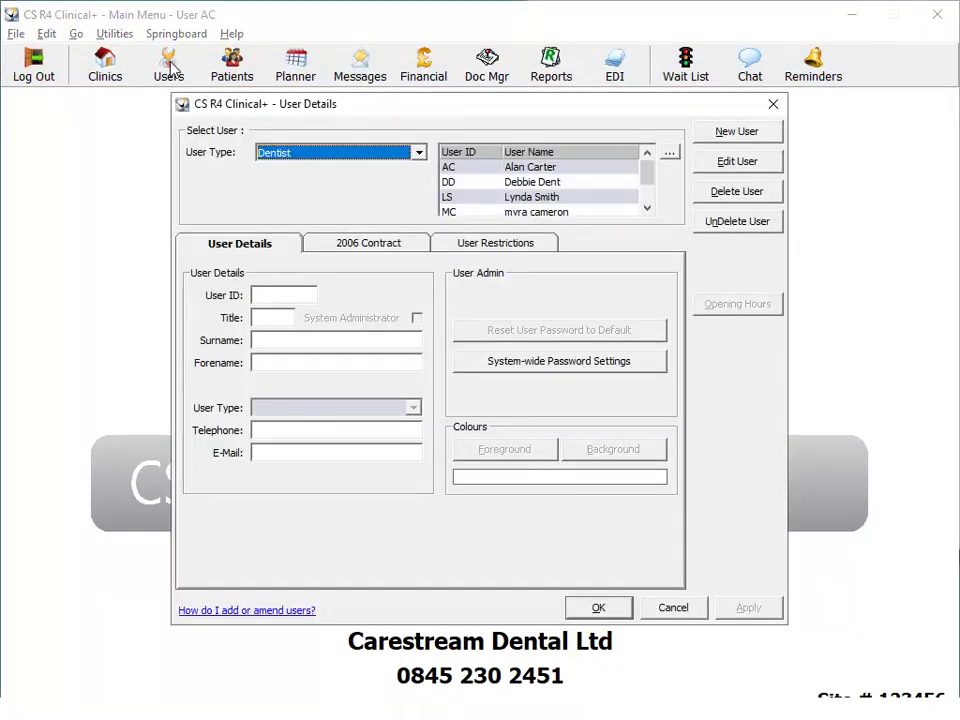
{"action": "scroll", "coordinate": [640, 197], "scroll_direction": "down", "scroll_amount": 1}
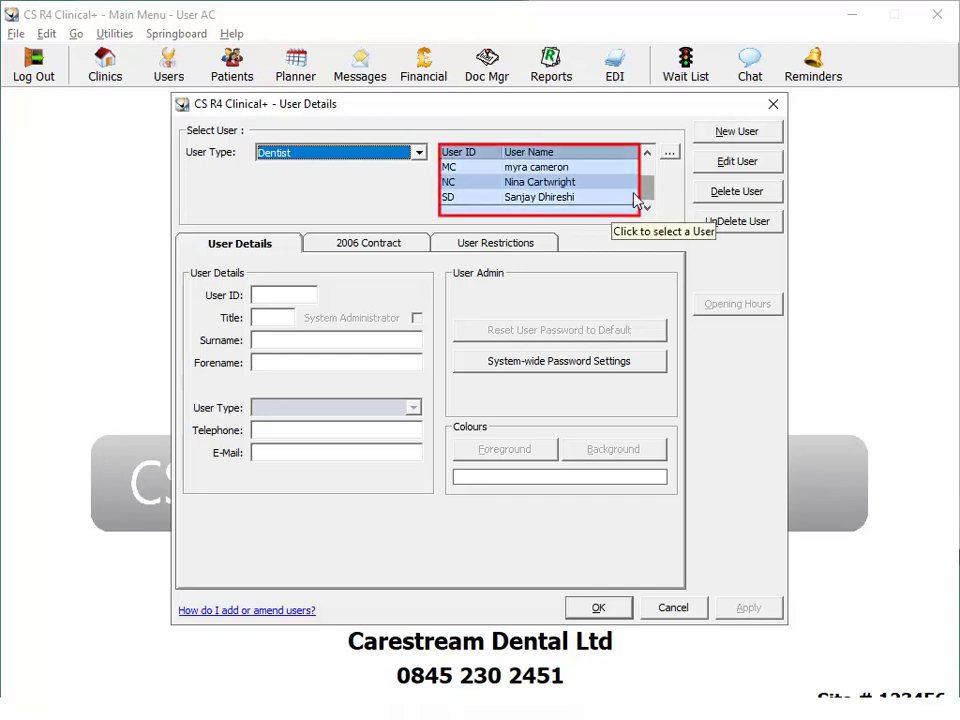
{"action": "left_click", "coordinate": [610, 199]}
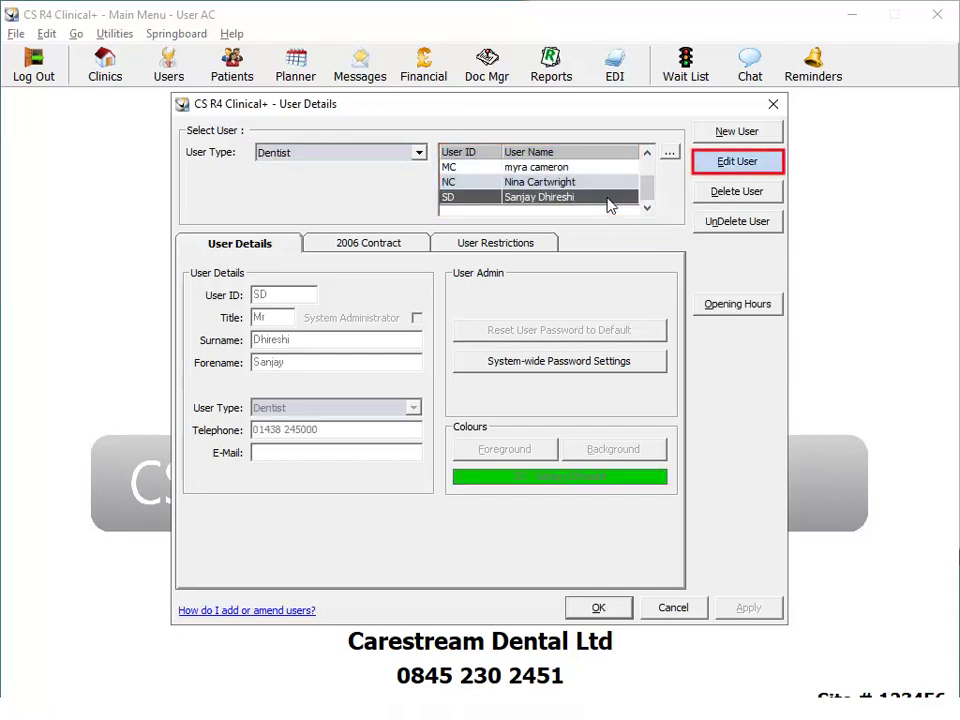
{"action": "left_click", "coordinate": [752, 164]}
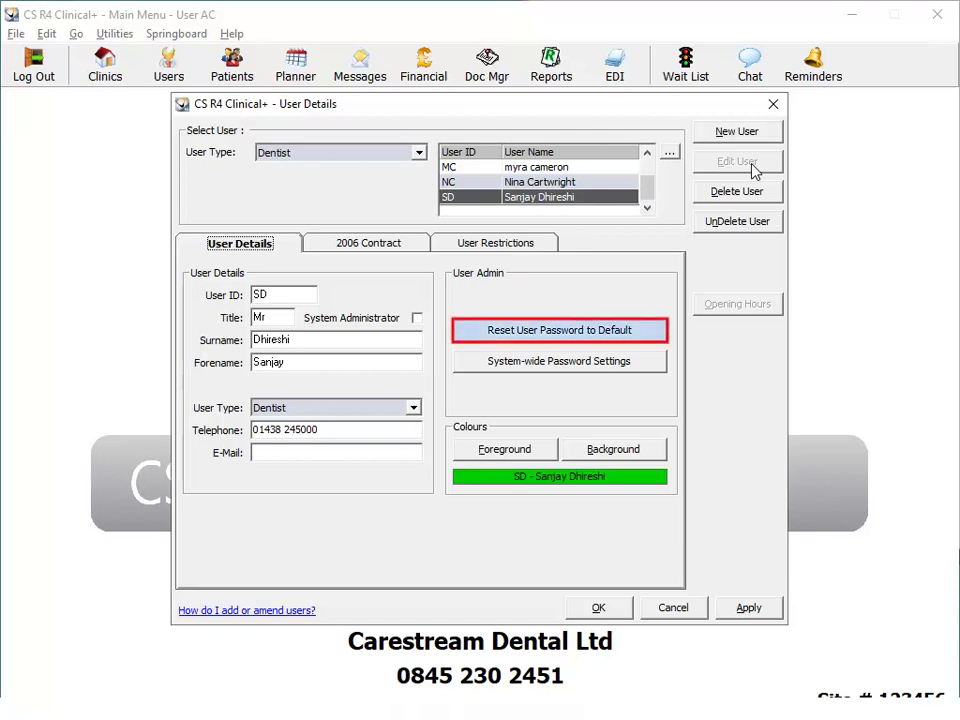
{"action": "left_click", "coordinate": [556, 333]}
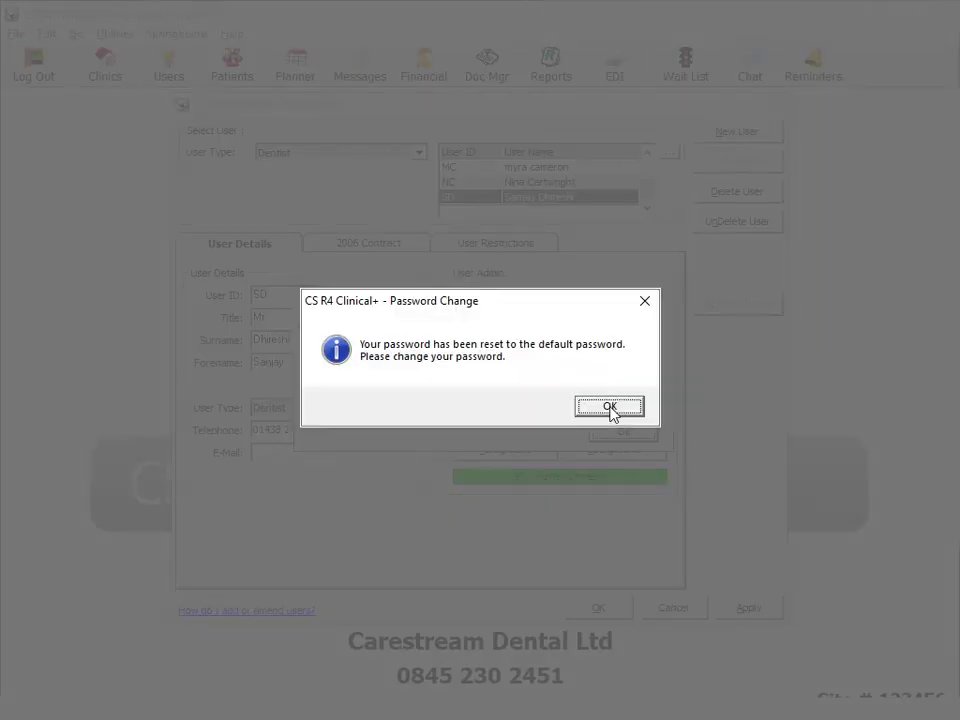
{"action": "left_click", "coordinate": [609, 406]}
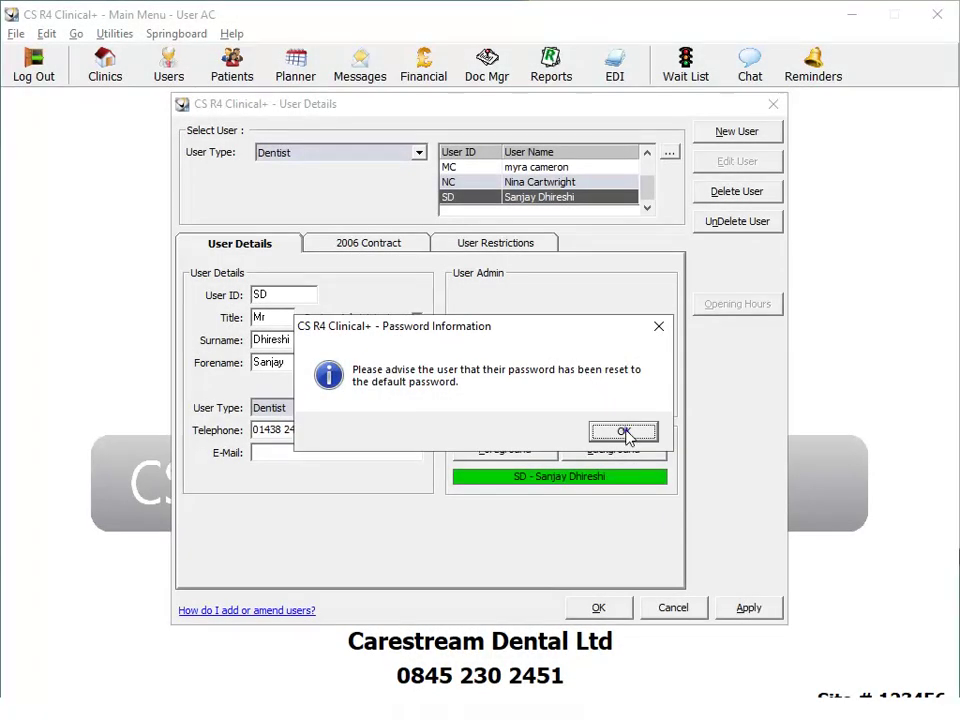
{"action": "left_click", "coordinate": [622, 431]}
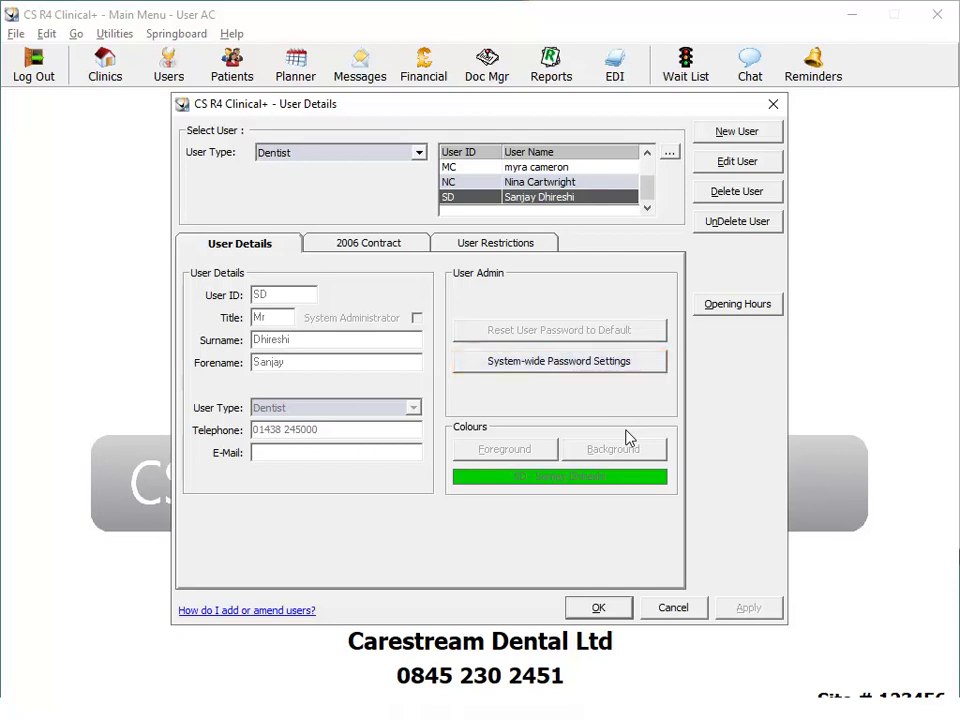
{"action": "left_click", "coordinate": [562, 361]}
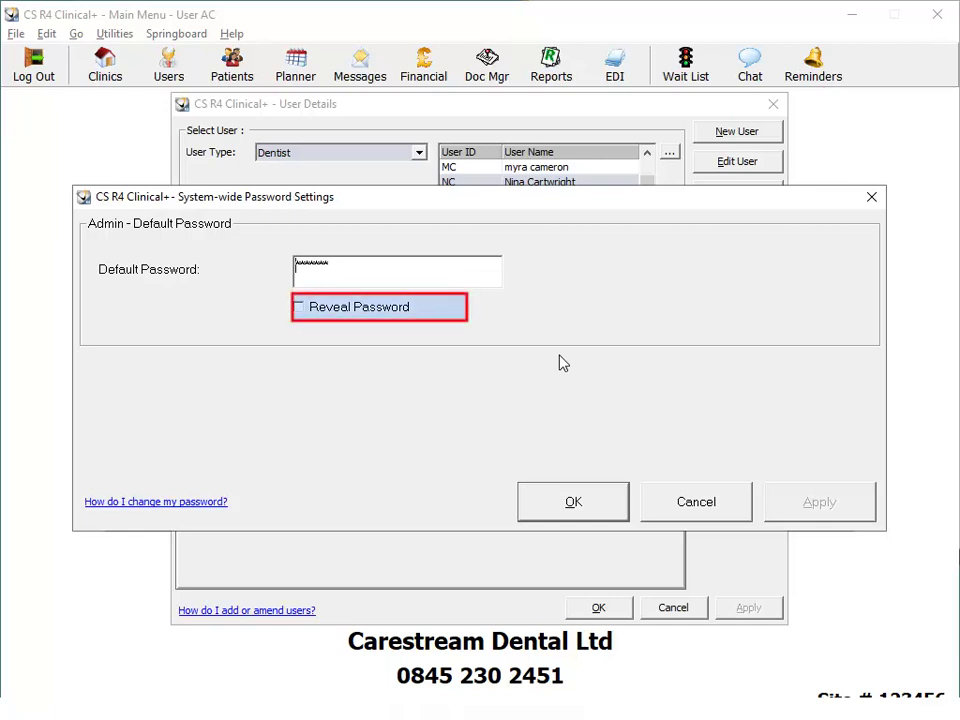
Replace the system-wide default password with a new one, apply it, and close User Details.
{"action": "left_click", "coordinate": [379, 310]}
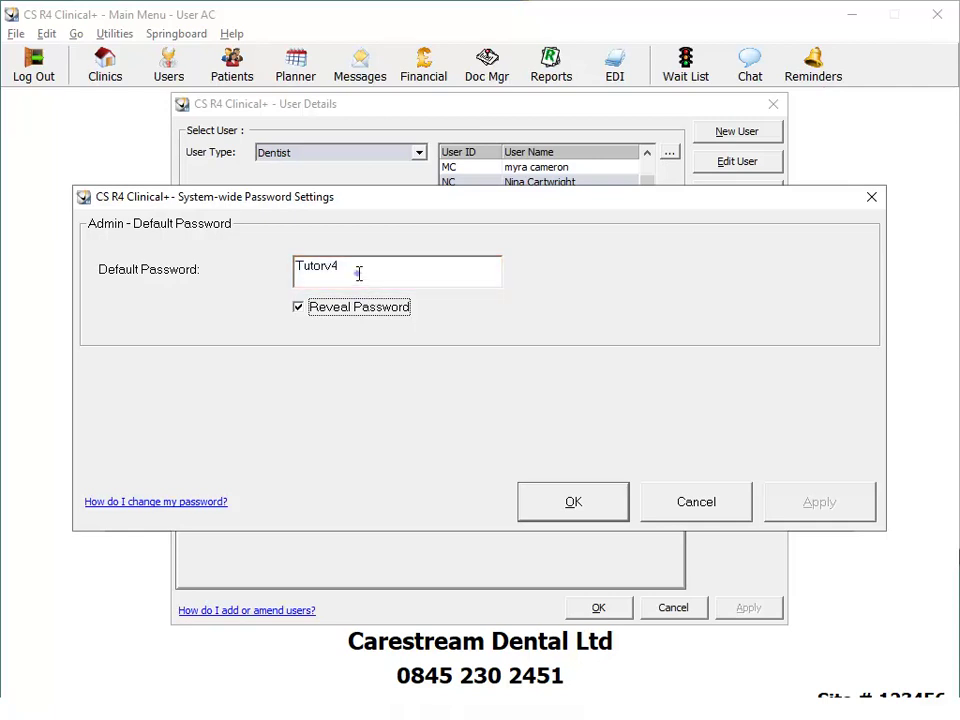
{"action": "double_click", "coordinate": [359, 273]}
{"action": "type", "text": "newpass"}
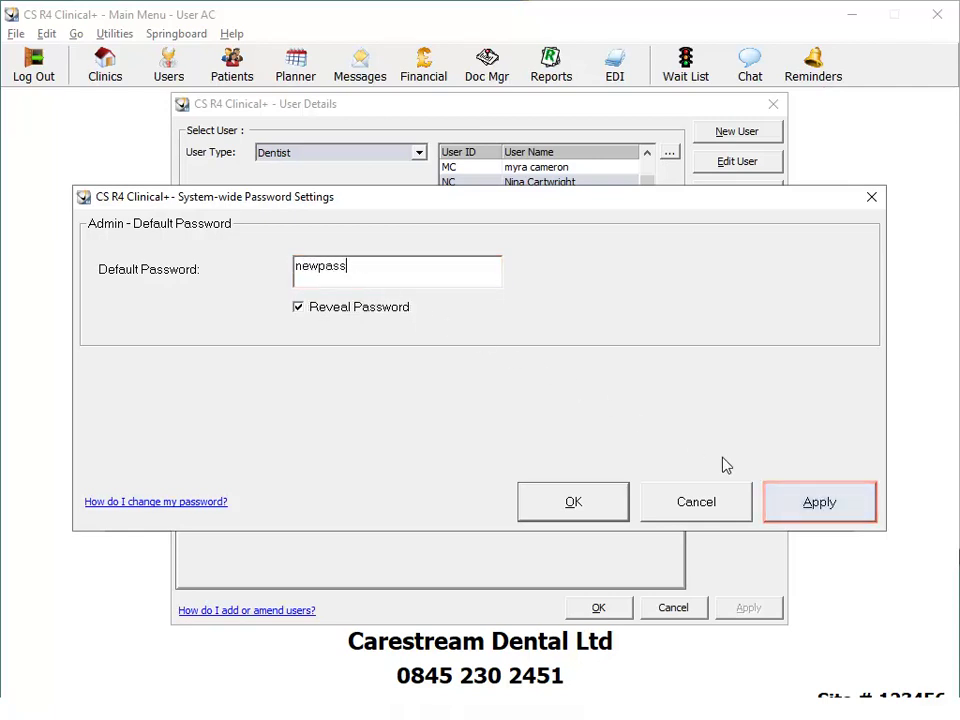
{"action": "left_click", "coordinate": [814, 508]}
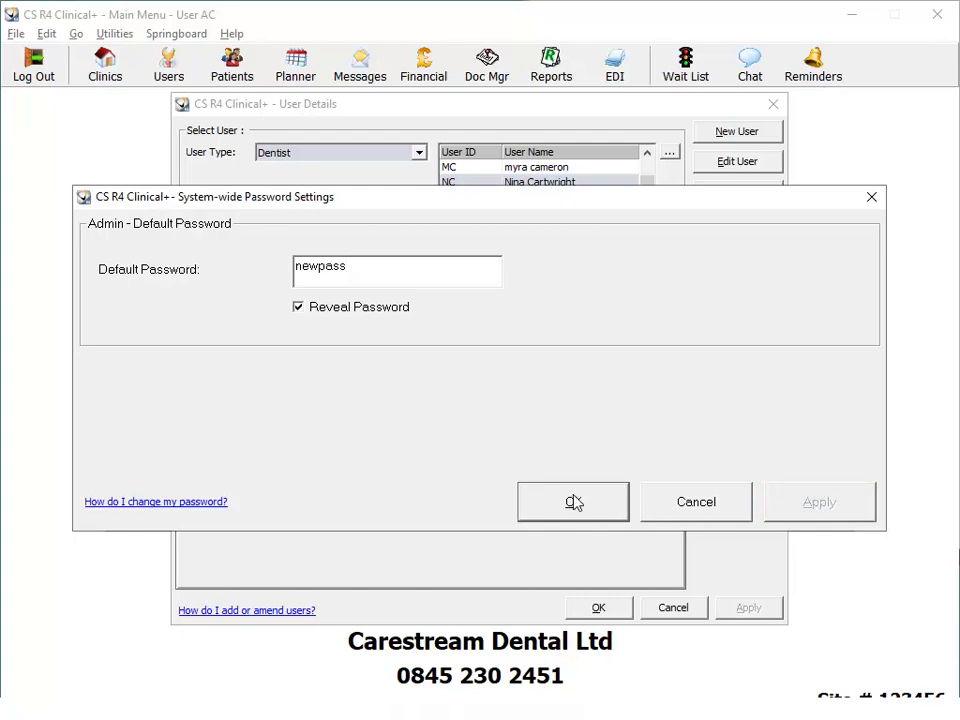
{"action": "left_click", "coordinate": [573, 502]}
{"action": "left_click", "coordinate": [598, 609]}
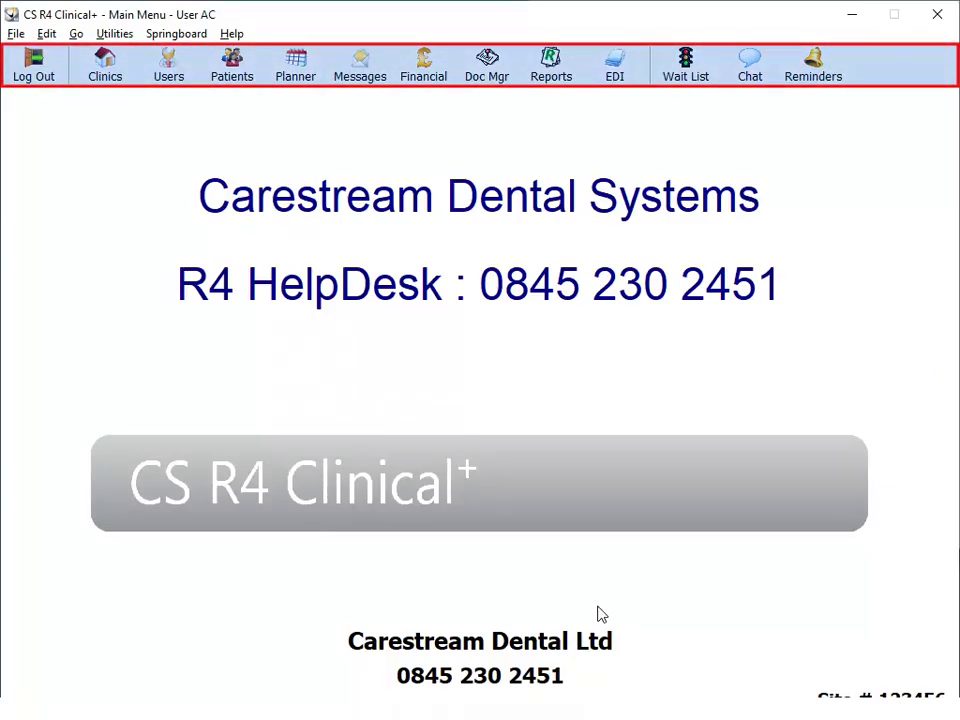
Open the Recall Patients search from the appointment Planner's View menu.
{"action": "left_click", "coordinate": [296, 66]}
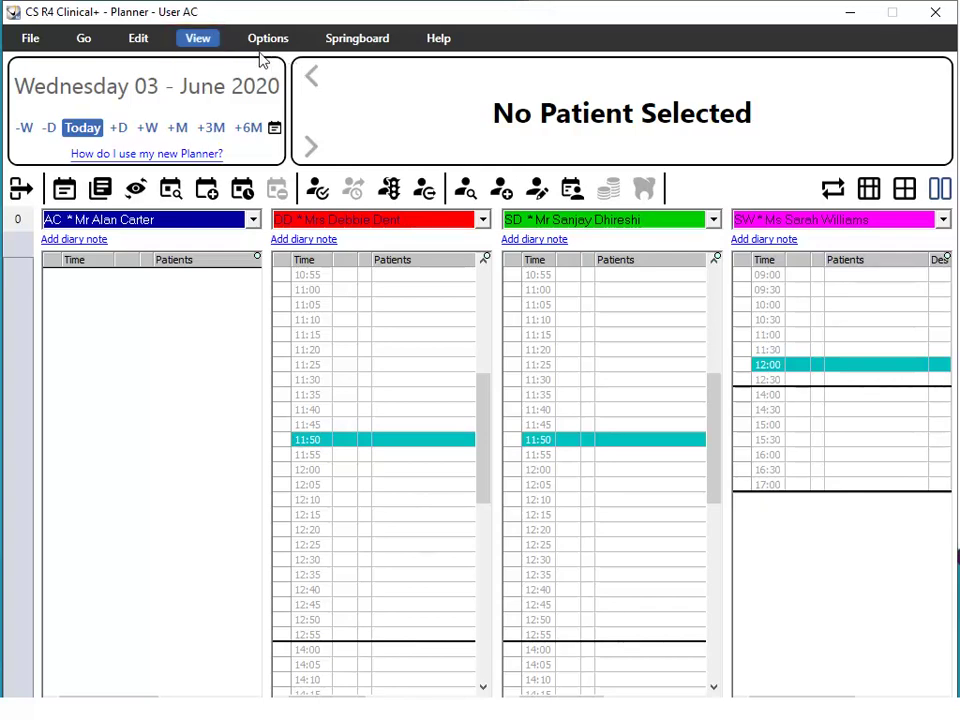
{"action": "left_click", "coordinate": [206, 42]}
{"action": "left_click", "coordinate": [137, 343]}
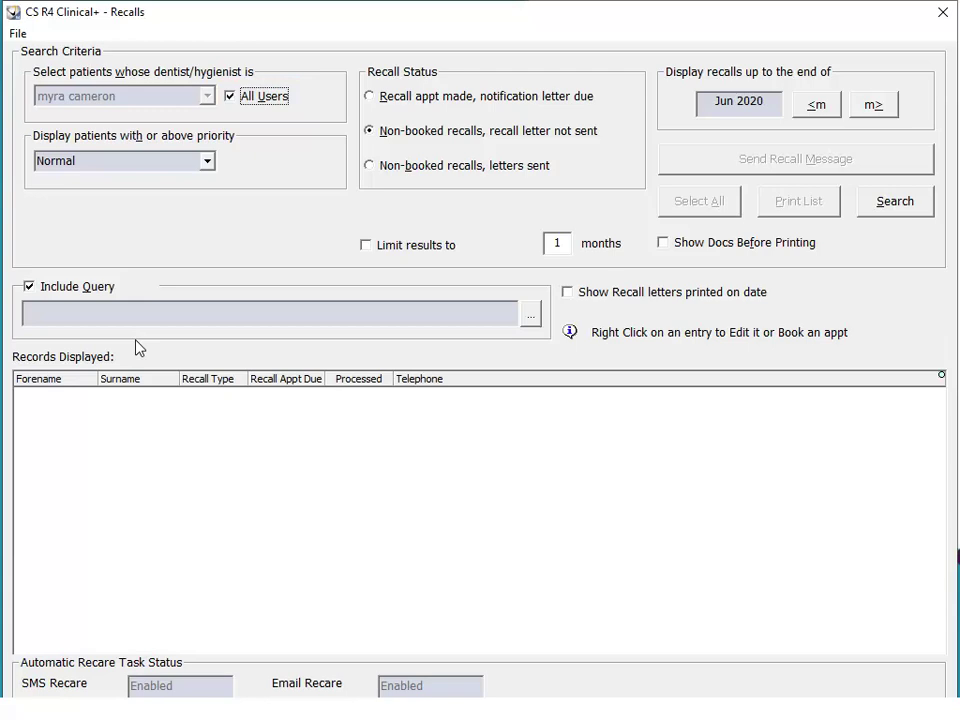
Search recalls for all users with Normal priority up to the end of May 2020.
{"action": "left_click", "coordinate": [235, 98]}
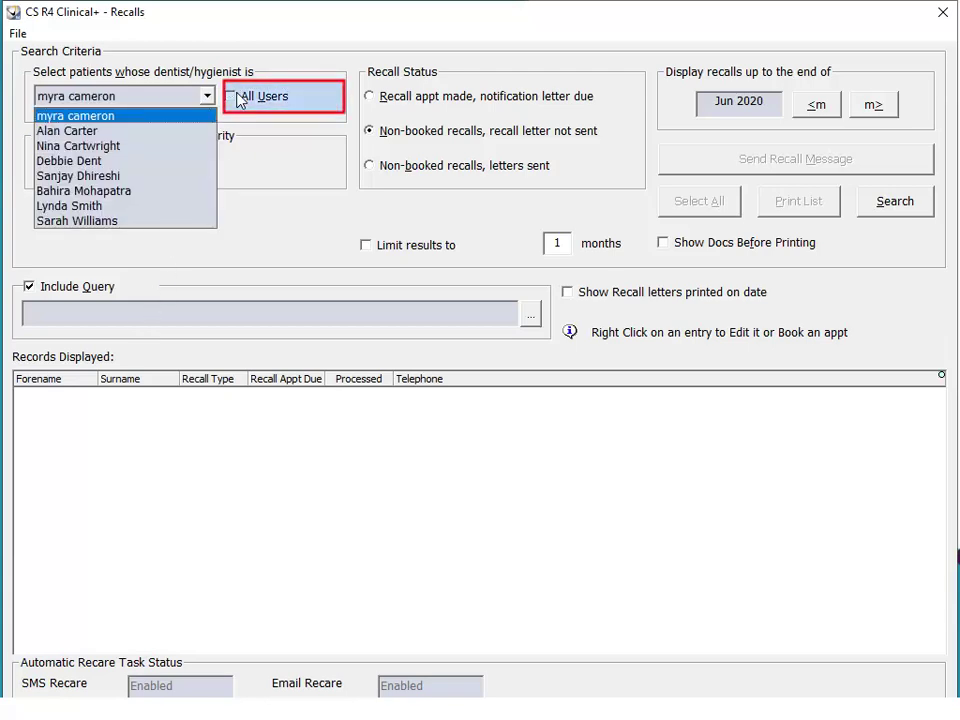
{"action": "left_click", "coordinate": [235, 99]}
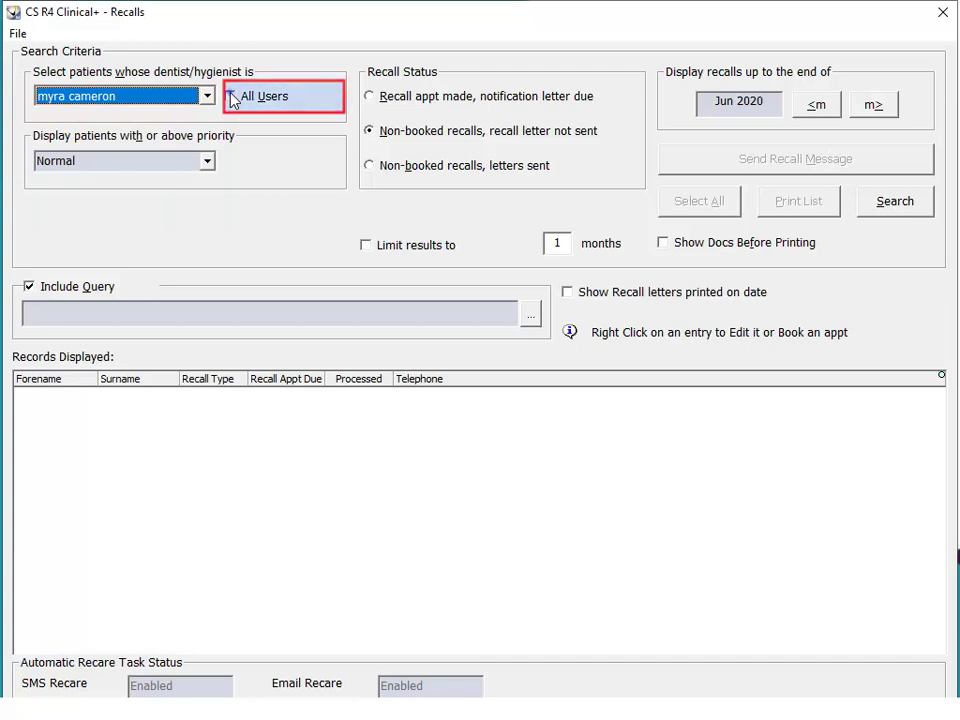
{"action": "left_click", "coordinate": [233, 99]}
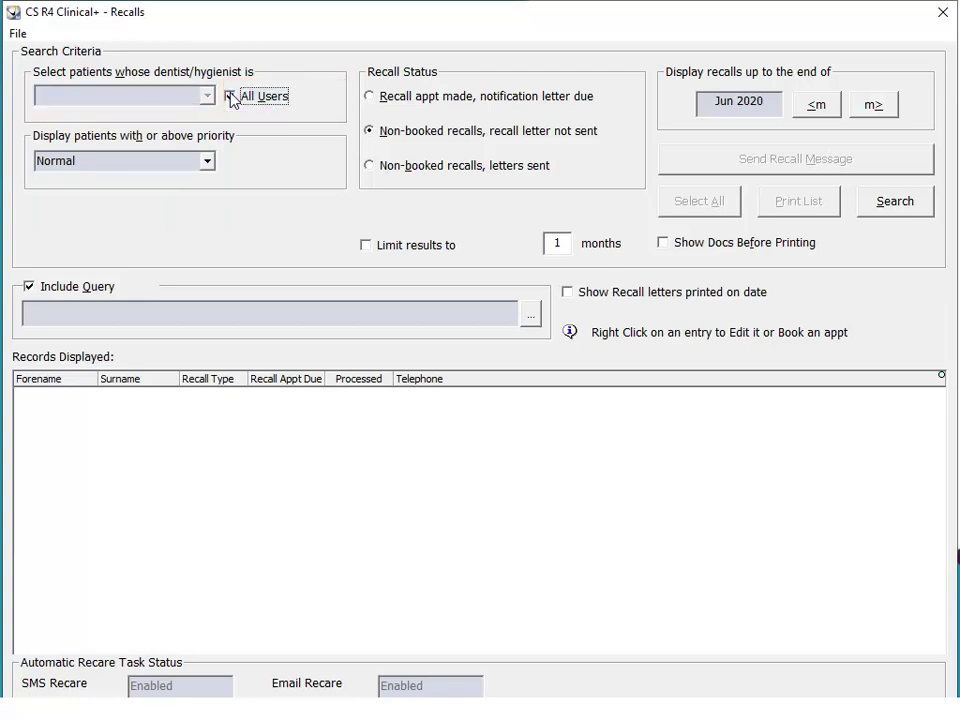
{"action": "left_click", "coordinate": [207, 161]}
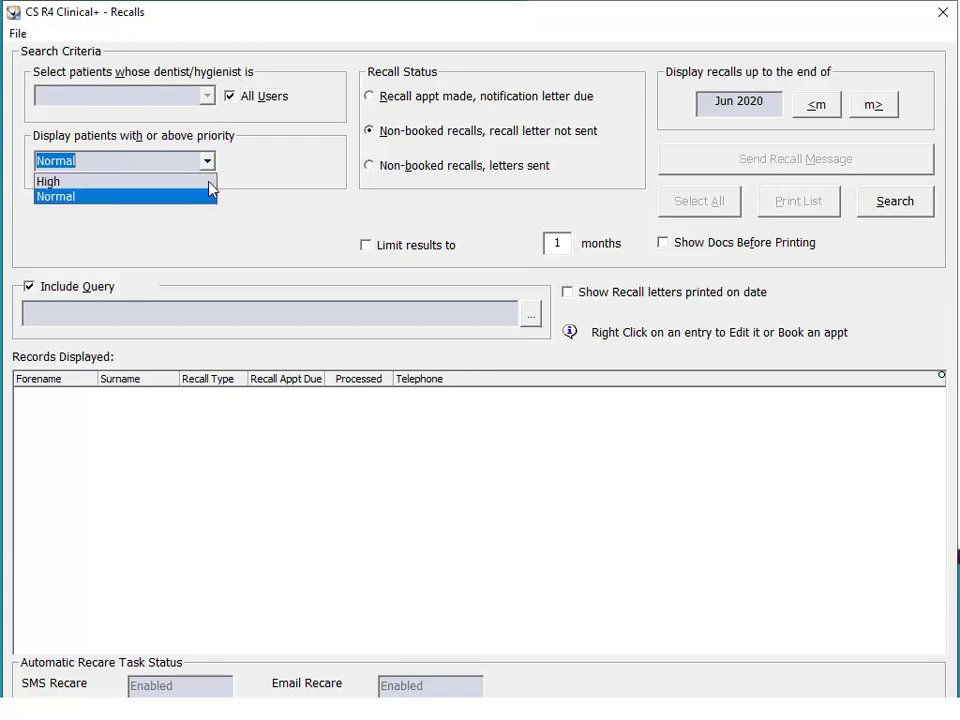
{"action": "left_click", "coordinate": [211, 198]}
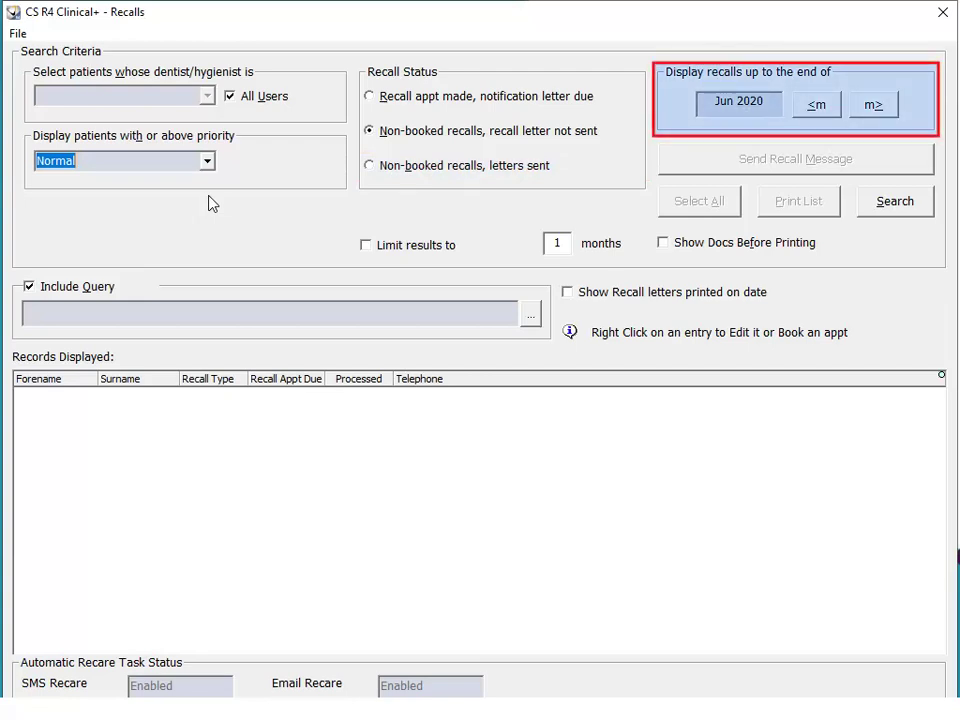
{"action": "left_click", "coordinate": [824, 111]}
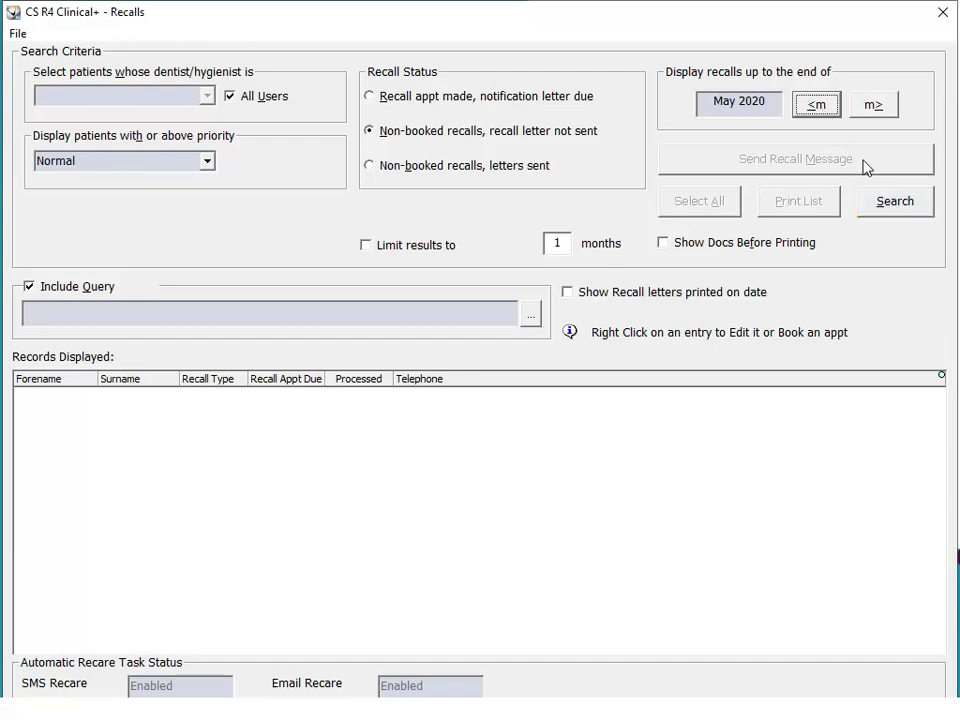
{"action": "left_click", "coordinate": [880, 201]}
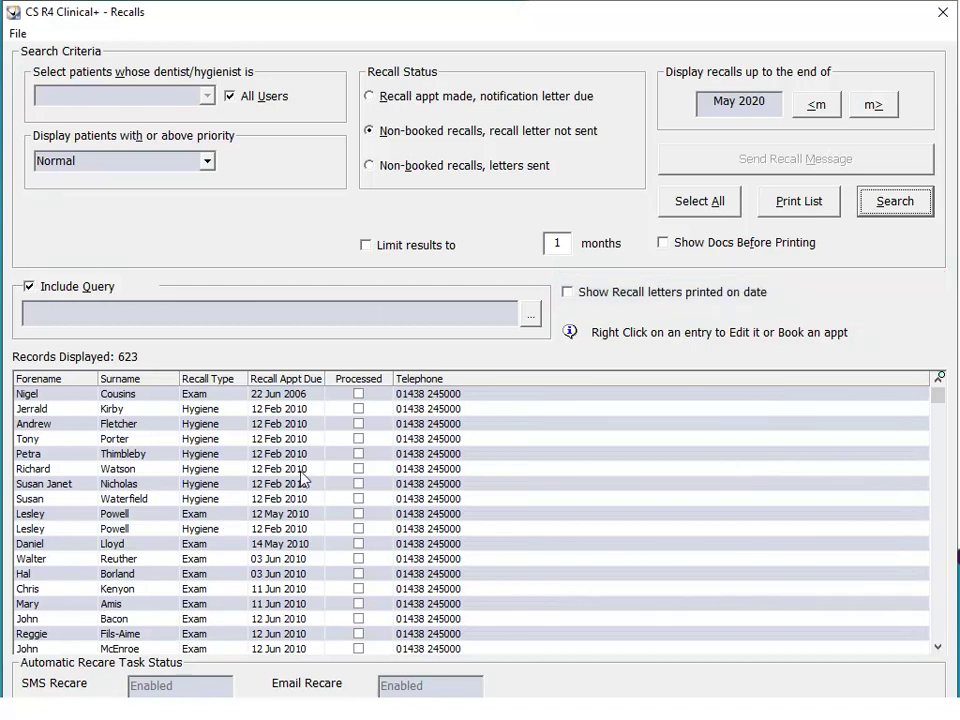
Show recall letters printed on a date and view one patient's exam recall actions.
{"action": "left_click", "coordinate": [637, 298]}
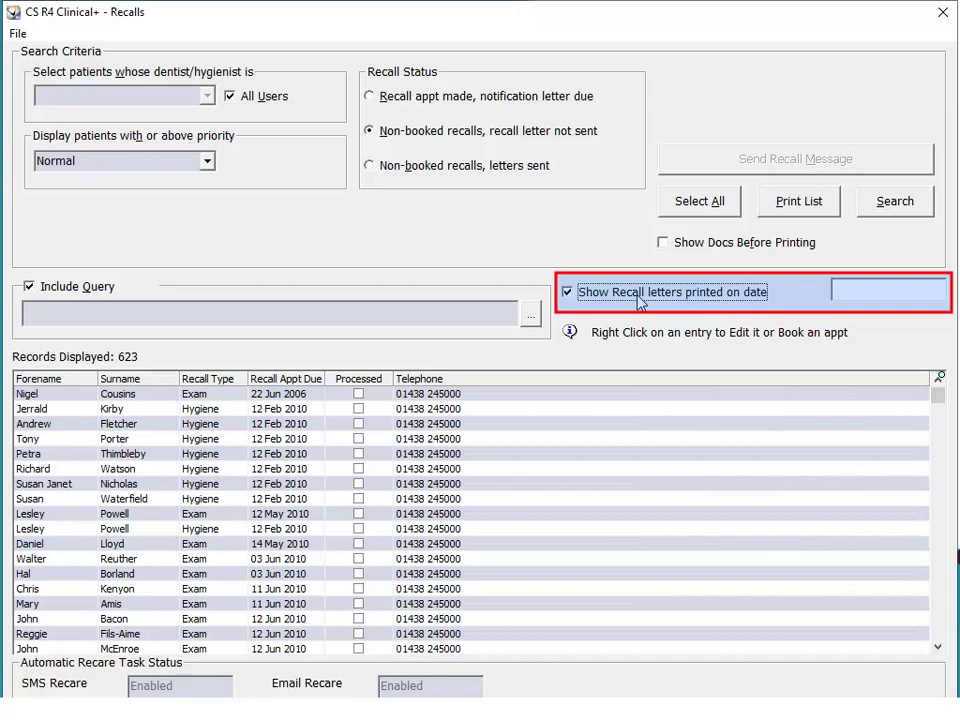
{"action": "left_click", "coordinate": [214, 516]}
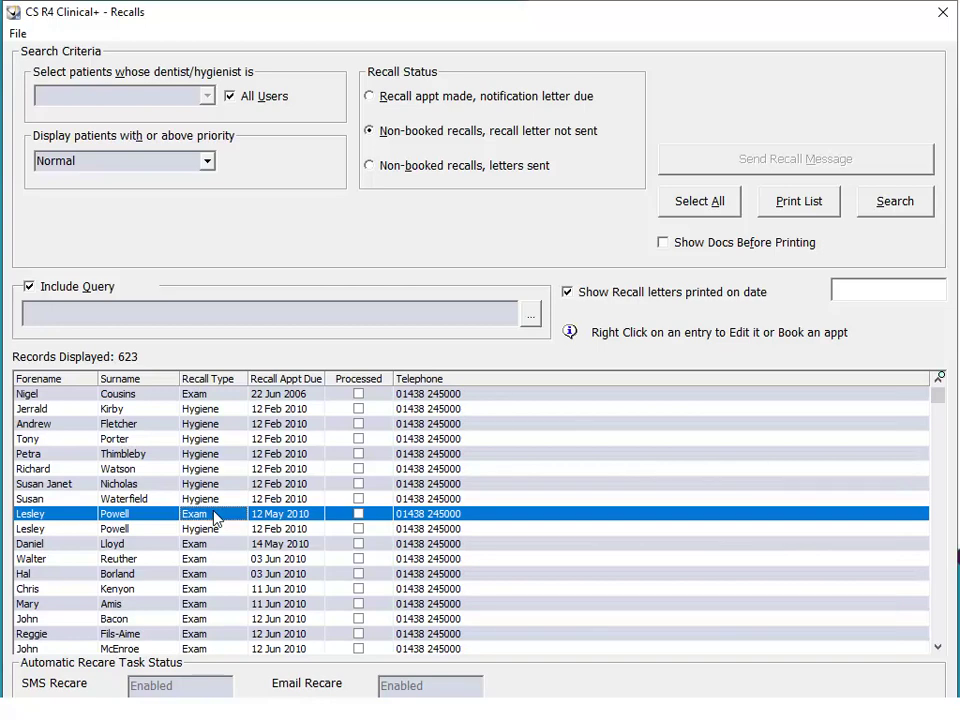
{"action": "right_click", "coordinate": [214, 518]}
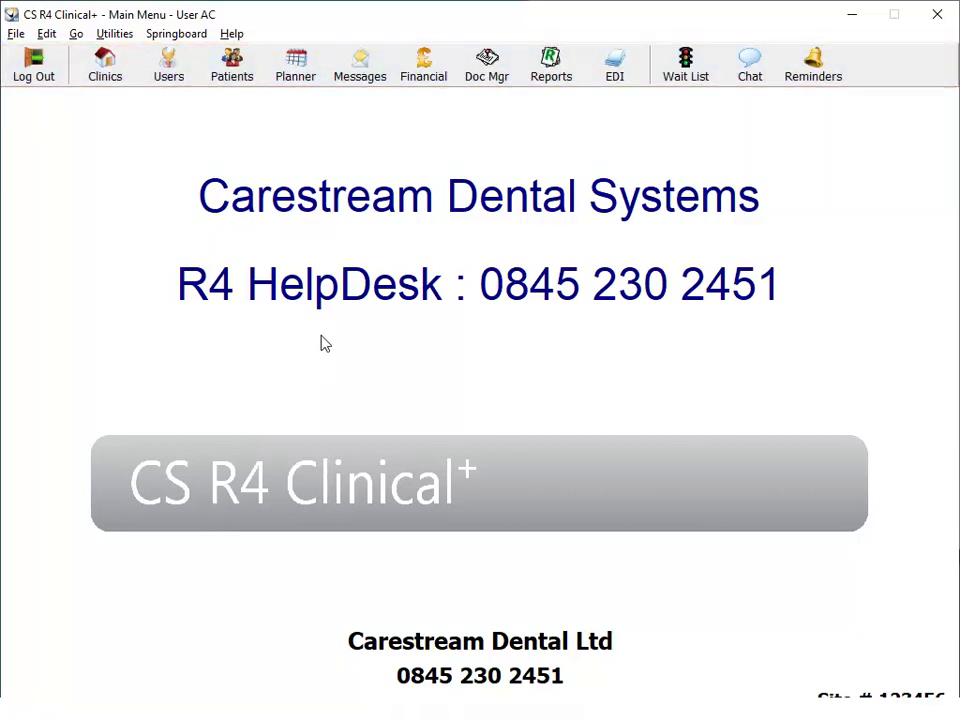
In Document Manager, select Appointment Reminder.doc under Patient Templates > Appointments.
{"action": "left_click", "coordinate": [486, 72]}
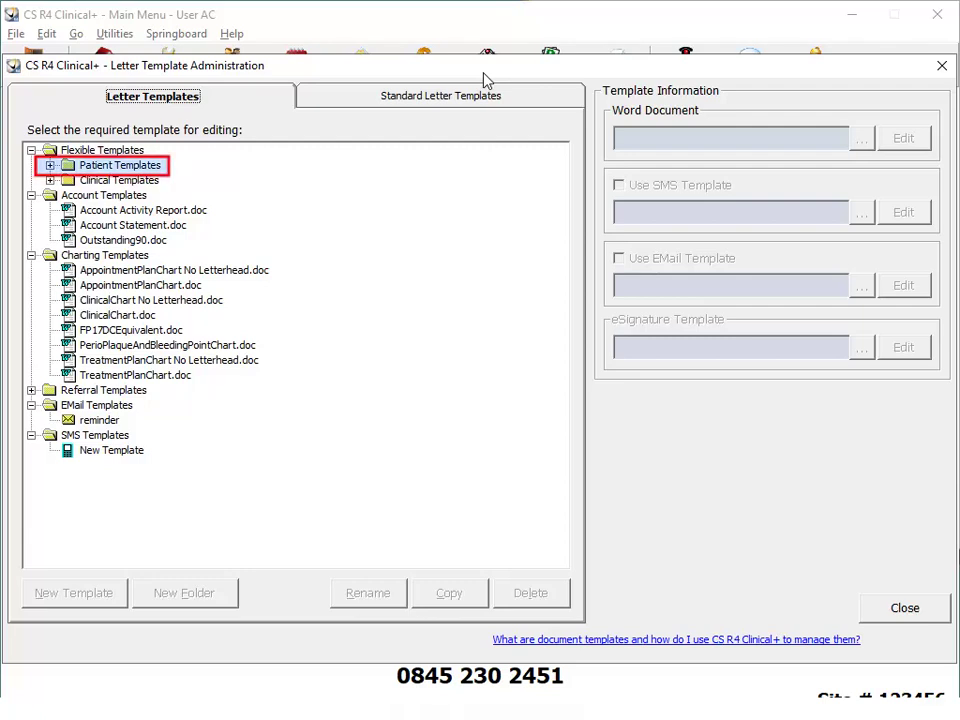
{"action": "left_click", "coordinate": [50, 165]}
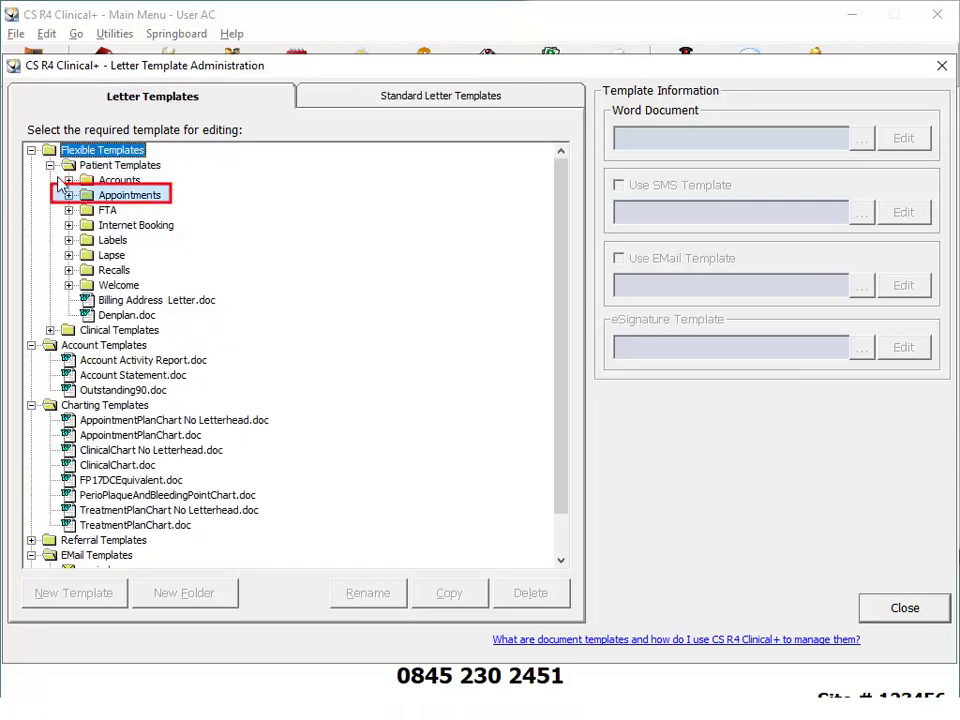
{"action": "left_click", "coordinate": [68, 195]}
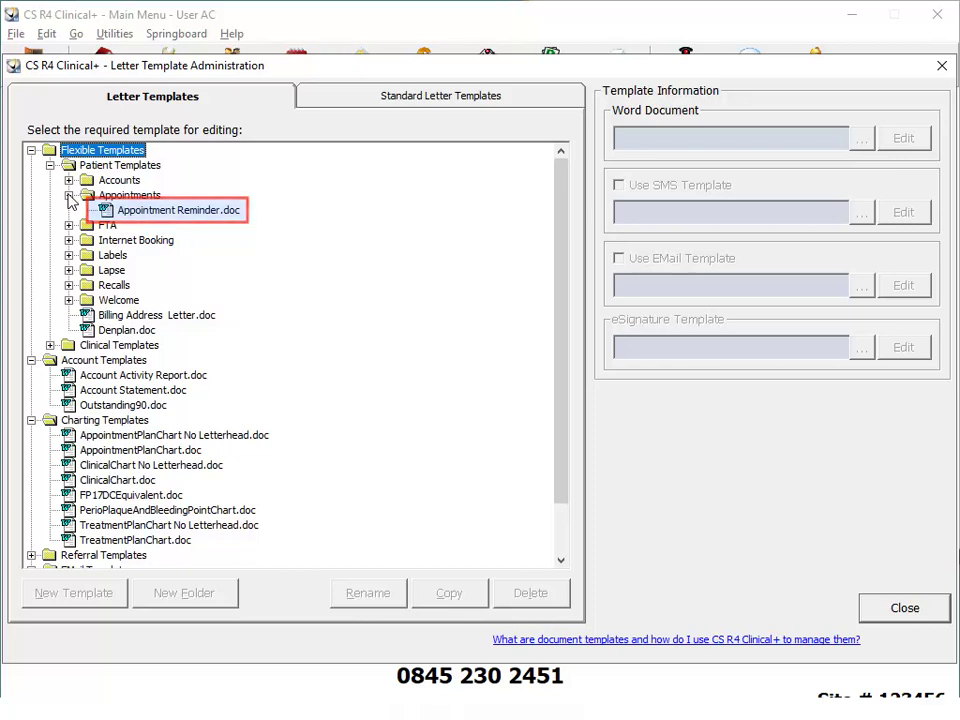
{"action": "left_click", "coordinate": [190, 213]}
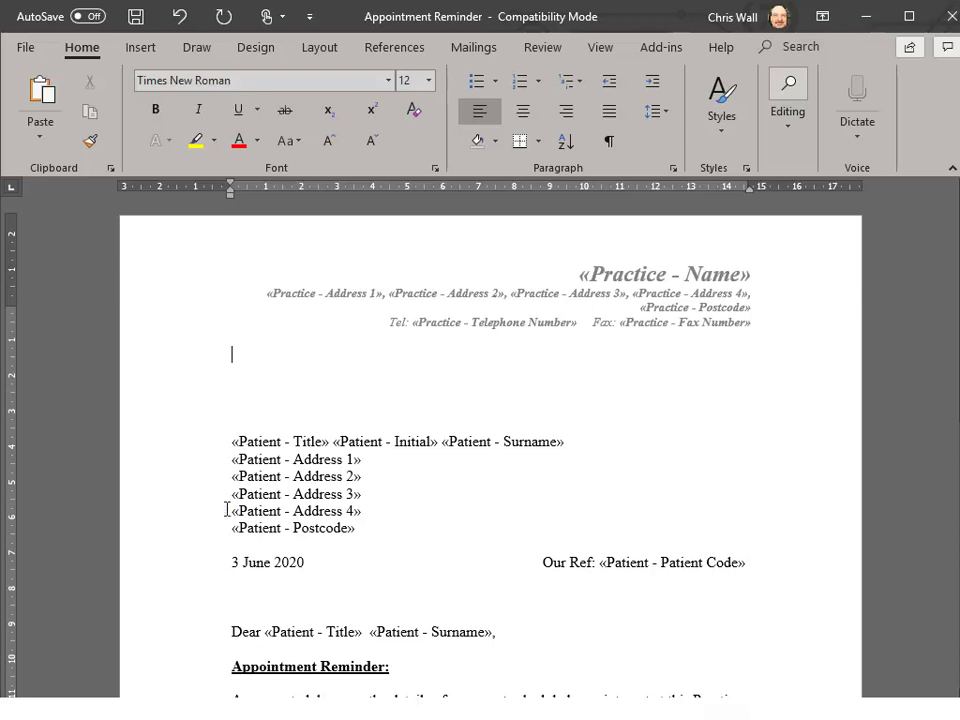
Cut the «Patient - Address 4» line and place the cursor between title and surname in the salutation.
{"action": "double_click", "coordinate": [227, 510]}
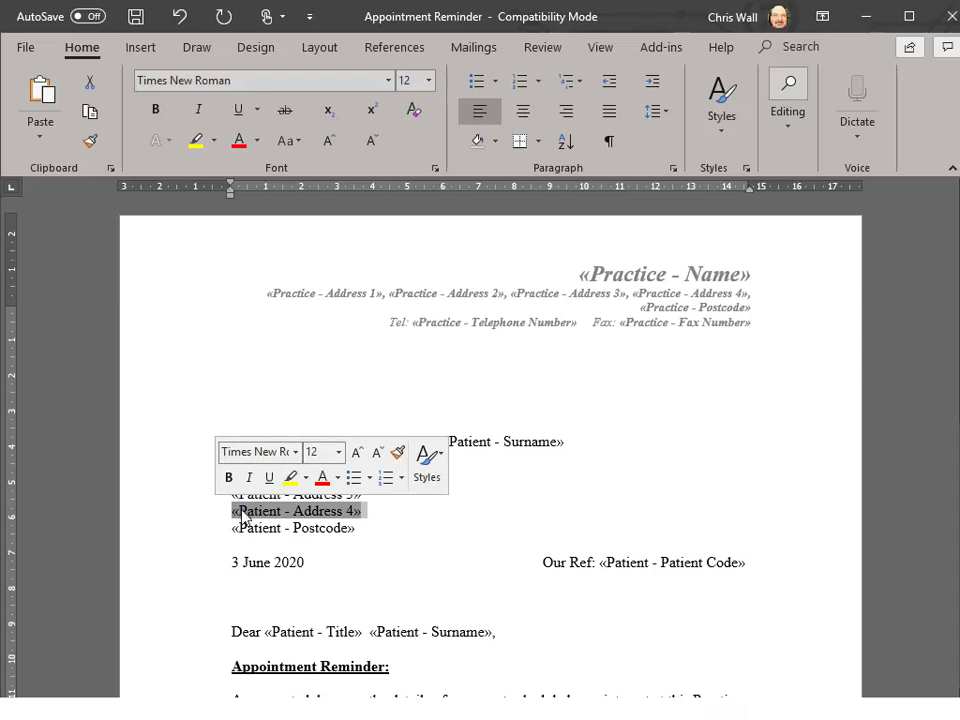
{"action": "right_click", "coordinate": [243, 512]}
{"action": "left_click", "coordinate": [328, 311]}
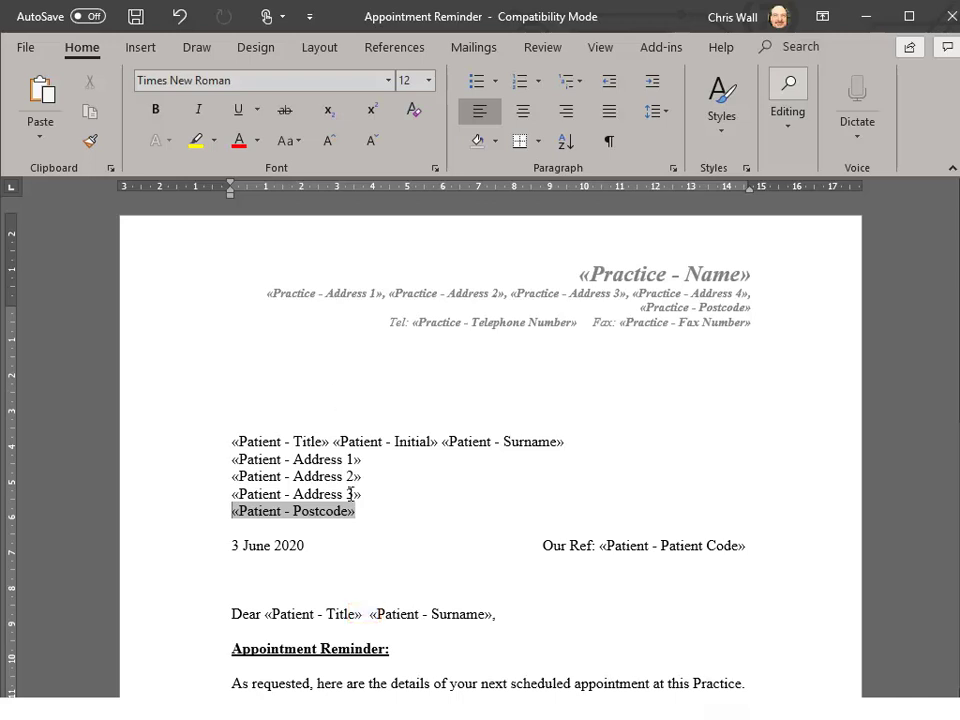
{"action": "left_click", "coordinate": [366, 614]}
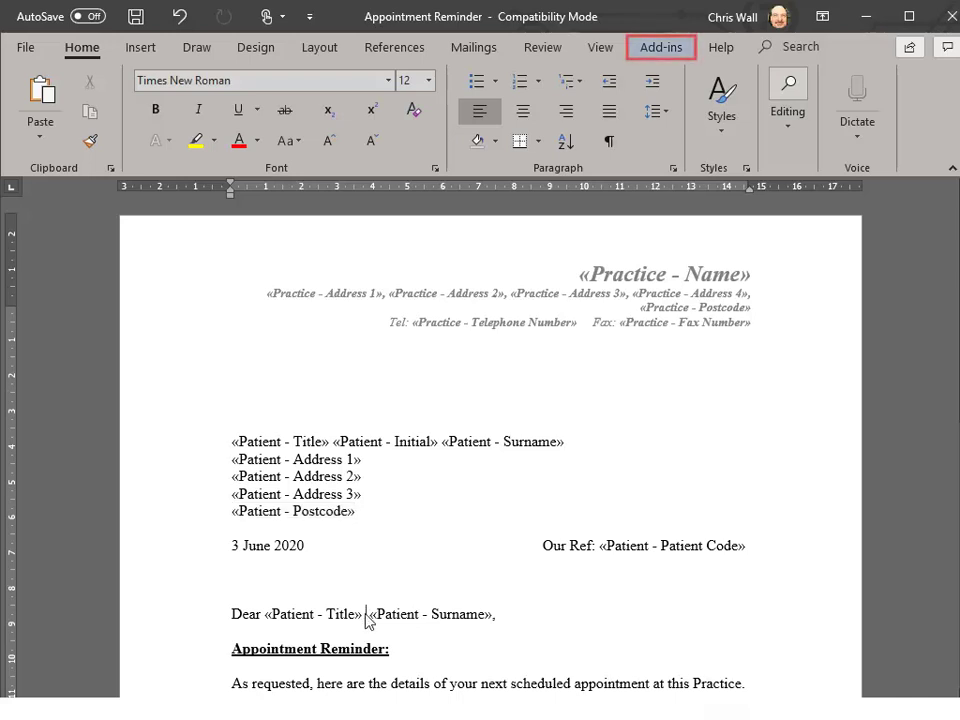
Insert the «Patient - Forename» merge field into the salutation and save the letter.
{"action": "left_click", "coordinate": [659, 48]}
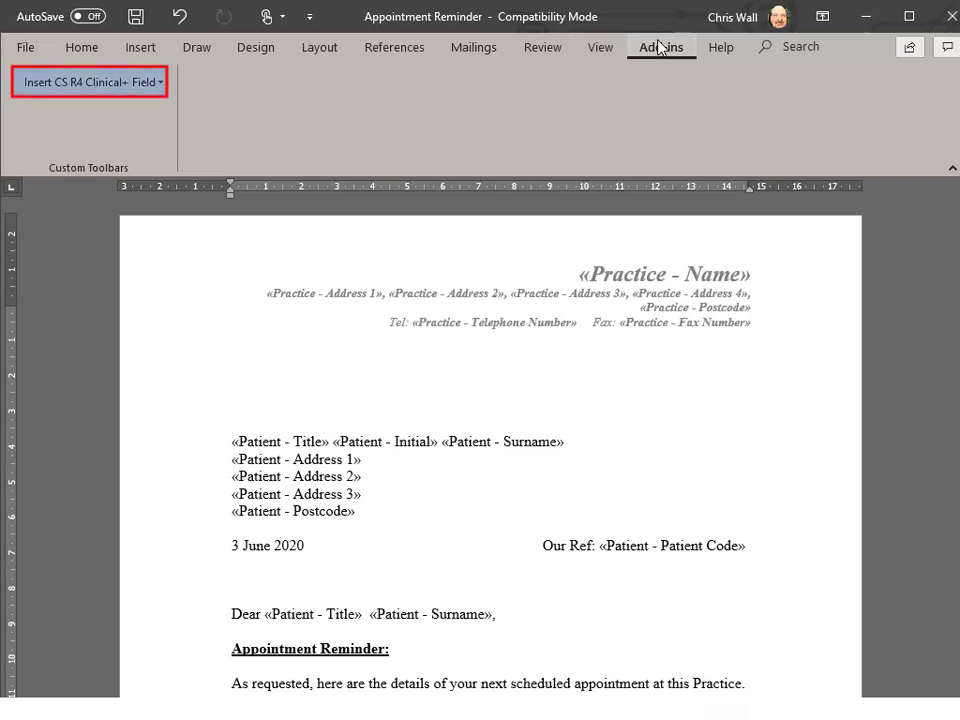
{"action": "left_click", "coordinate": [161, 85]}
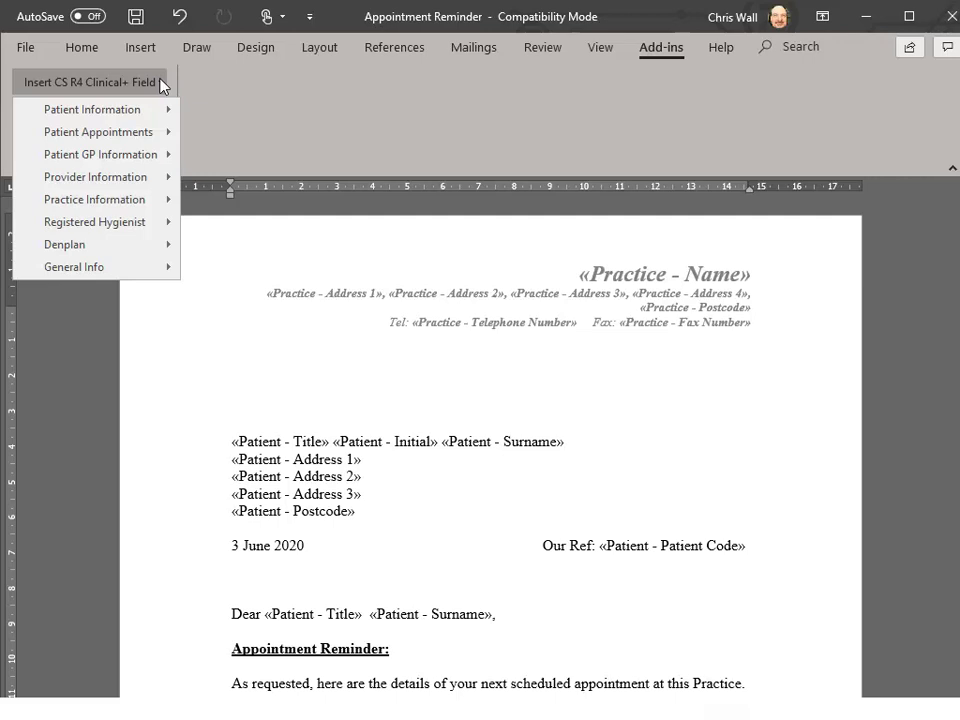
{"action": "mouse_move", "coordinate": [166, 117]}
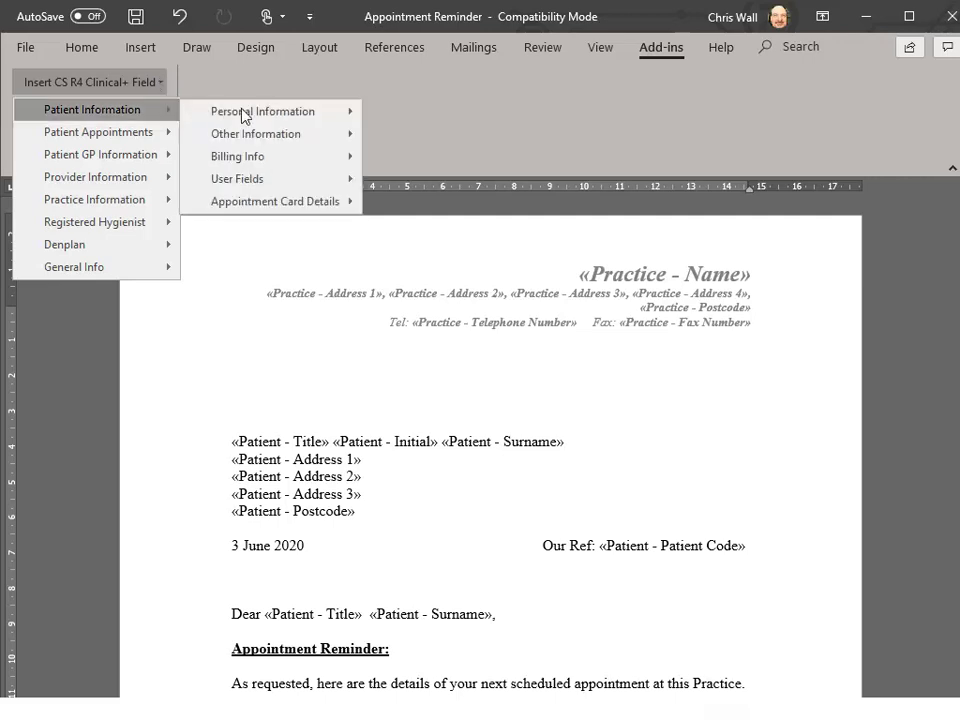
{"action": "mouse_move", "coordinate": [297, 116]}
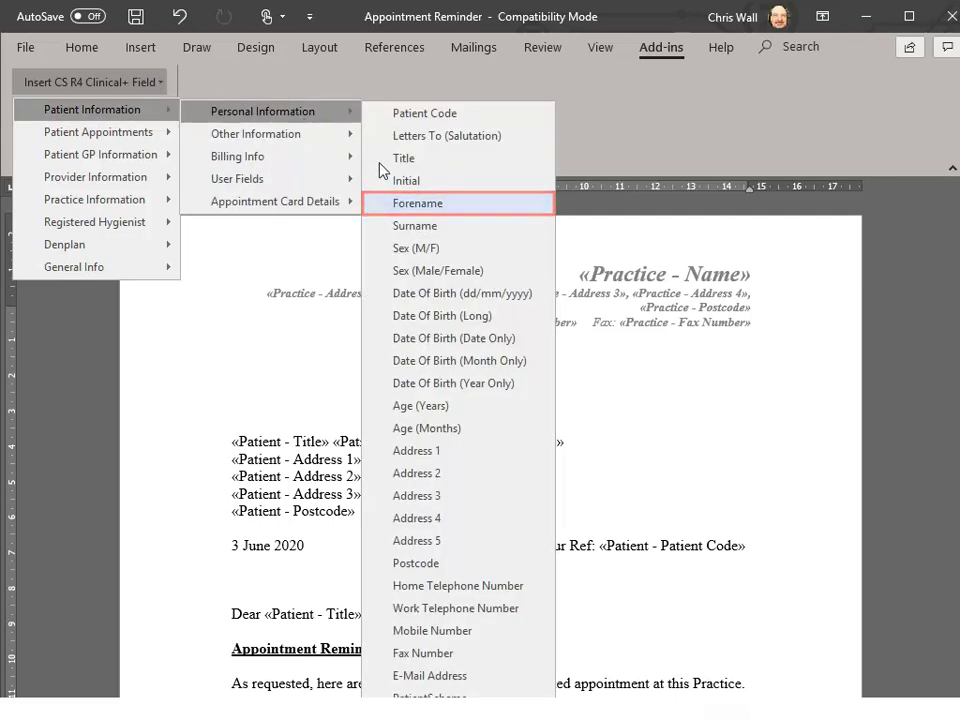
{"action": "left_click", "coordinate": [437, 207]}
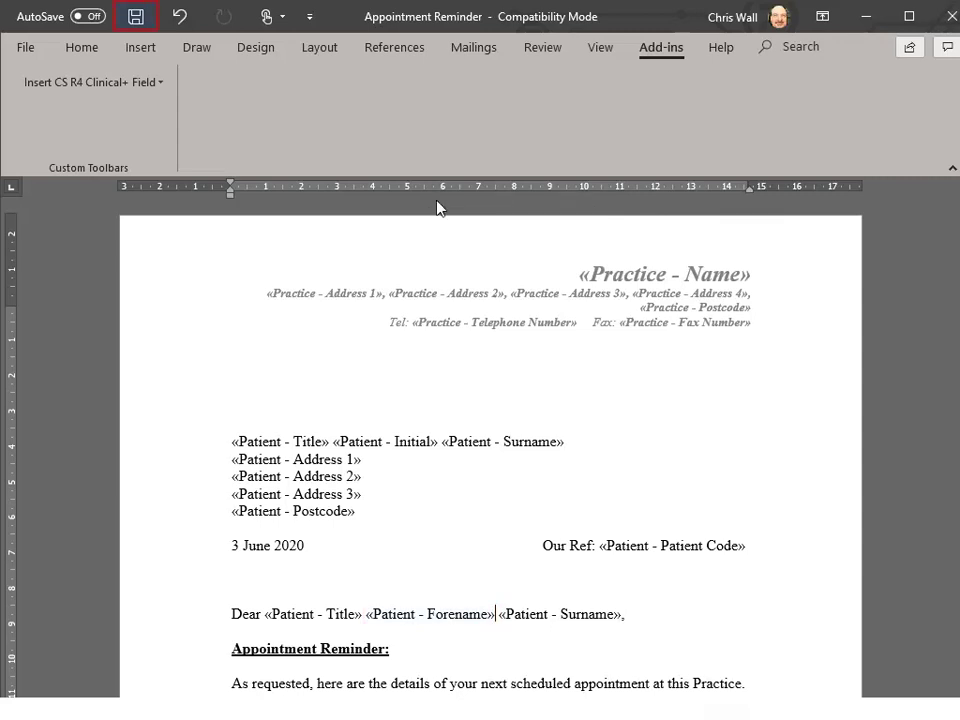
{"action": "left_click", "coordinate": [135, 24]}
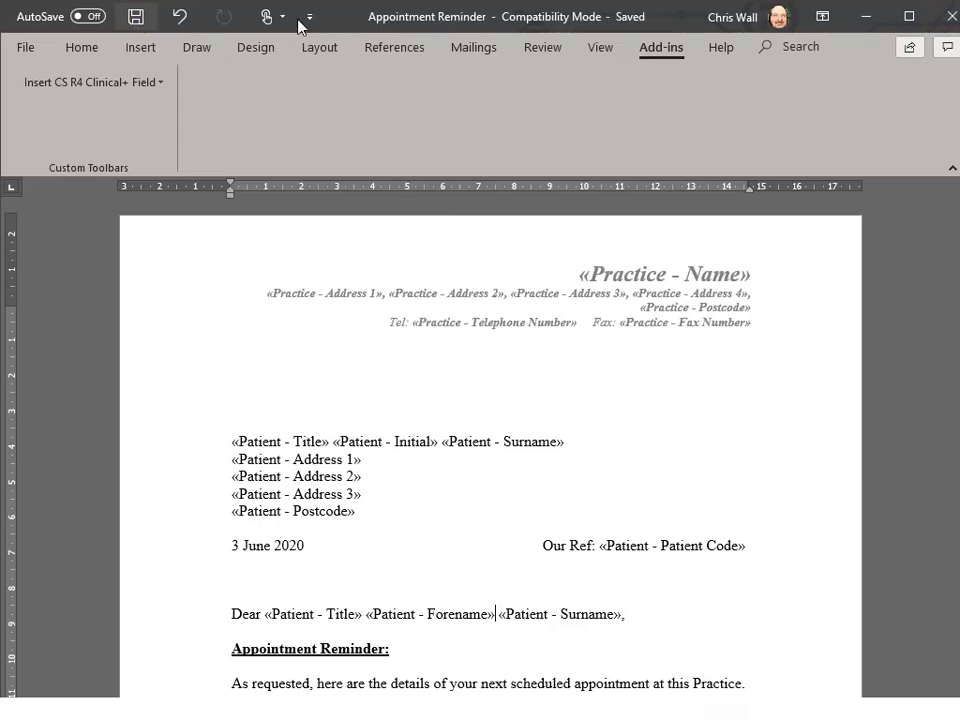
Close Word and open the 'reminder' e-mail template for editing.
{"action": "left_click", "coordinate": [952, 16]}
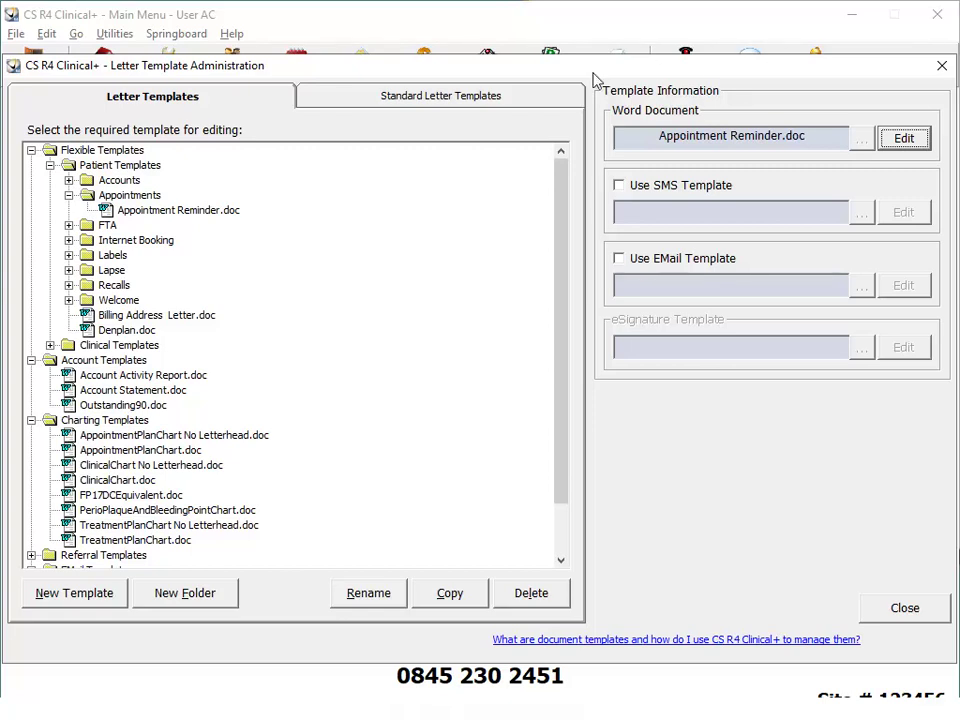
{"action": "left_click", "coordinate": [50, 166]}
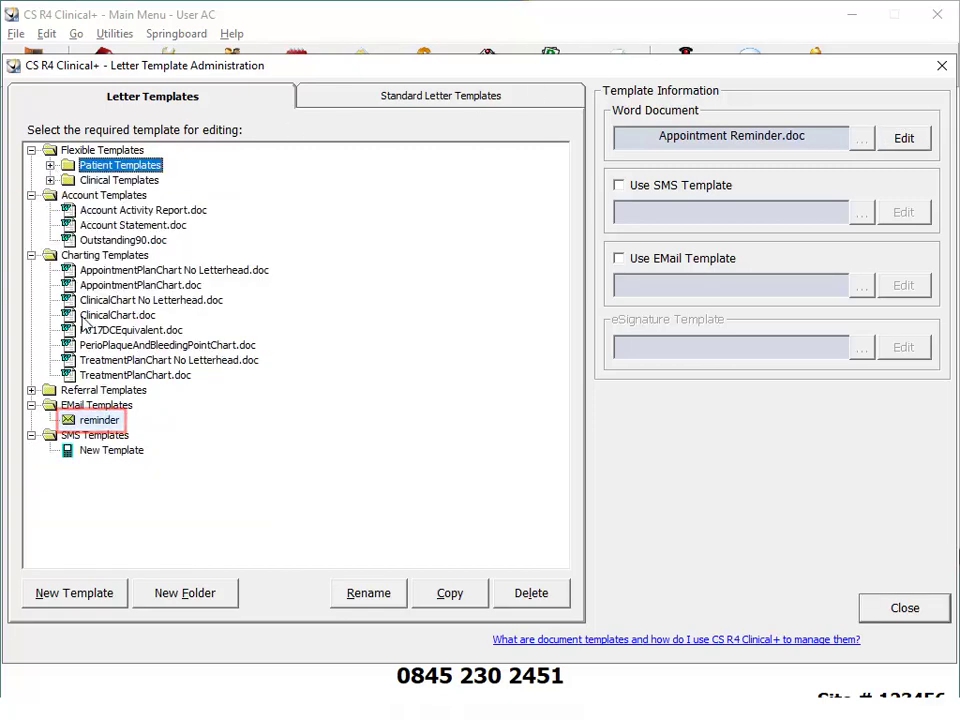
{"action": "left_click", "coordinate": [104, 422]}
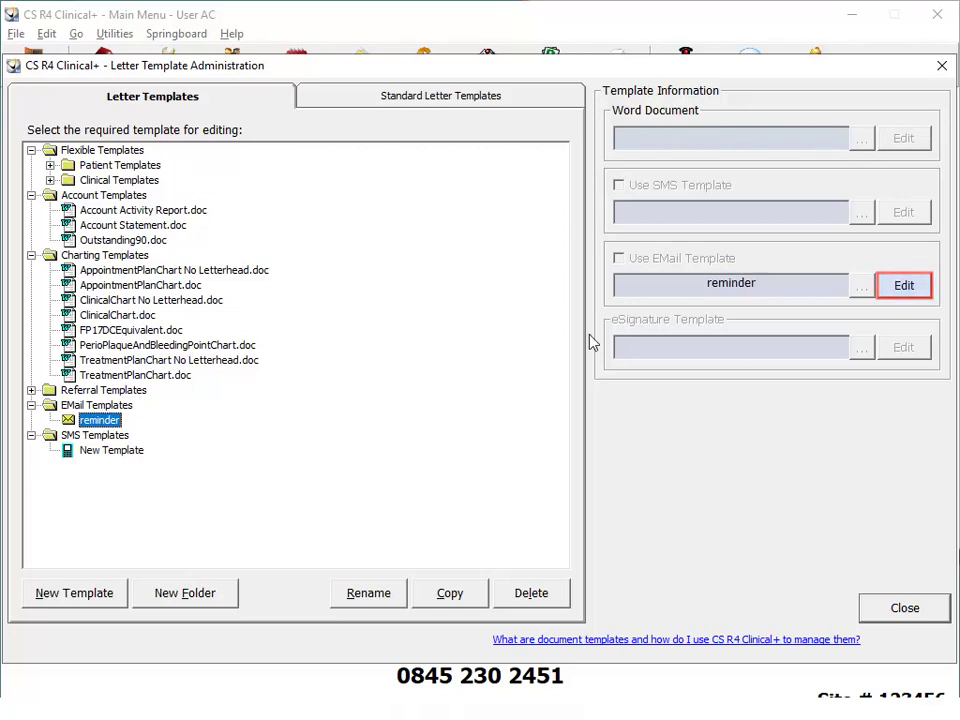
{"action": "left_click", "coordinate": [914, 284]}
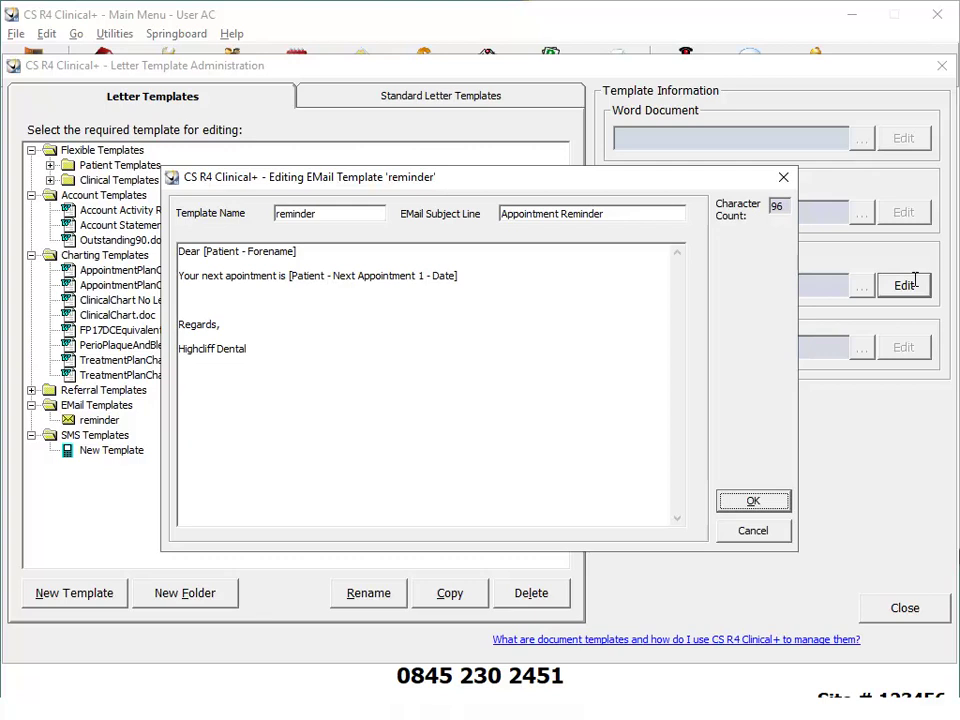
Insert the [Patient - Surname] merge field after the forename in the greeting.
{"action": "right_click", "coordinate": [320, 256]}
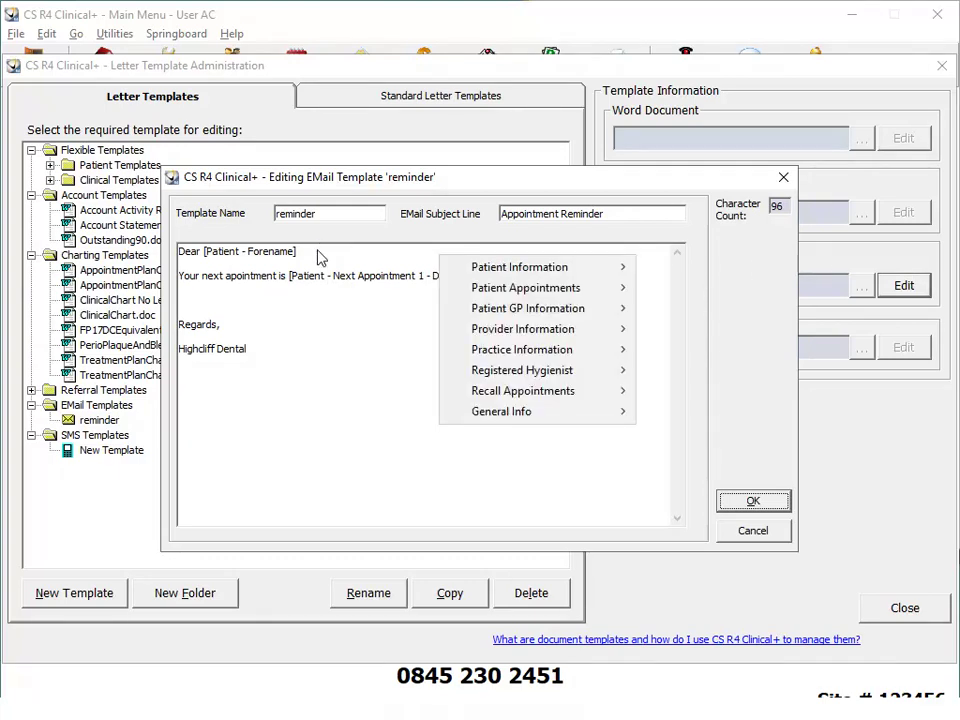
{"action": "mouse_move", "coordinate": [470, 266]}
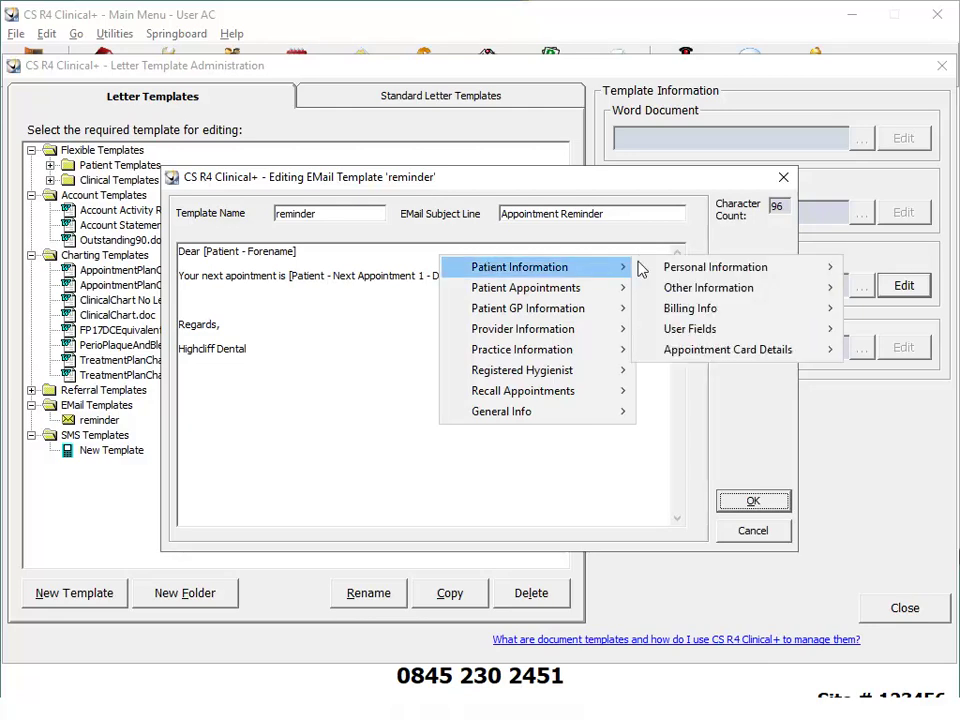
{"action": "mouse_move", "coordinate": [728, 275]}
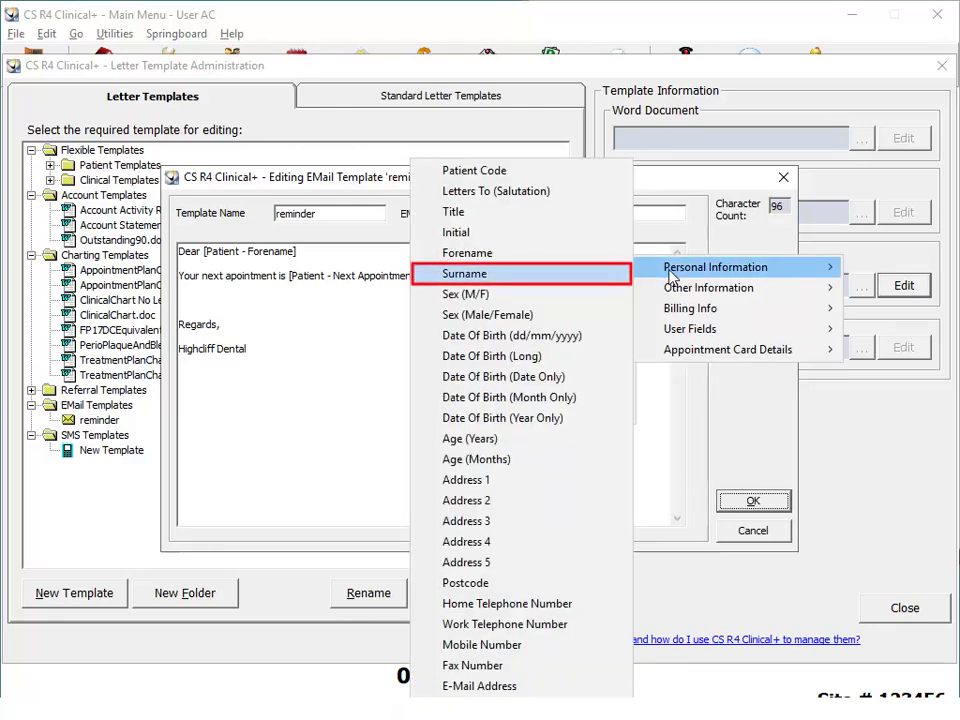
{"action": "left_click", "coordinate": [588, 280]}
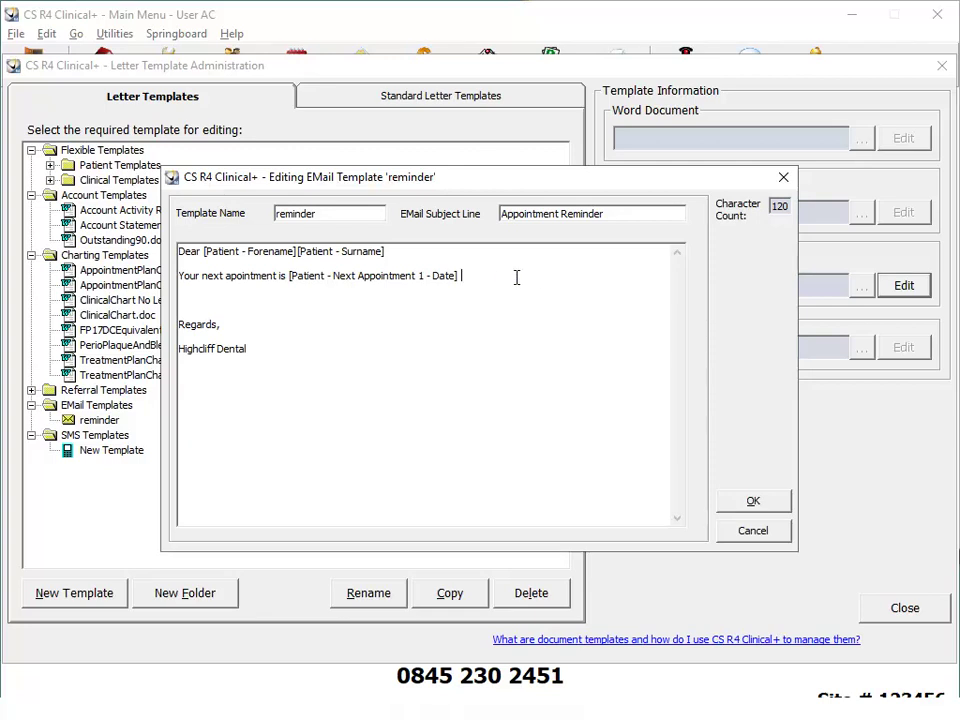
{"action": "left_click", "coordinate": [477, 278]}
Add the Next Appointment 1 Time merge field after the date on line two.
{"action": "right_click", "coordinate": [477, 278]}
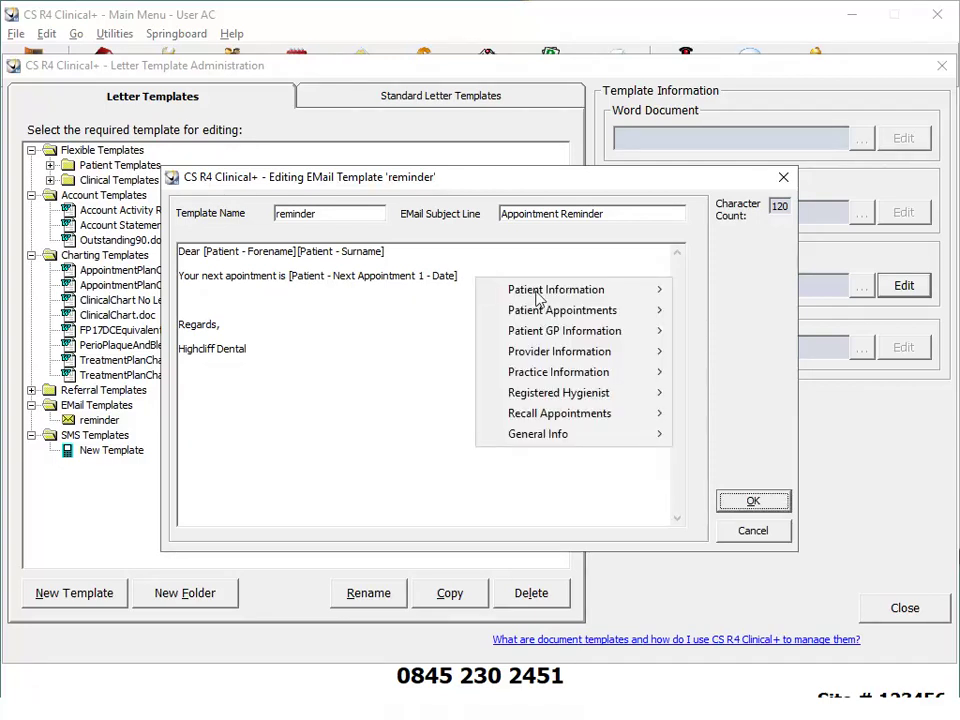
{"action": "mouse_move", "coordinate": [630, 315]}
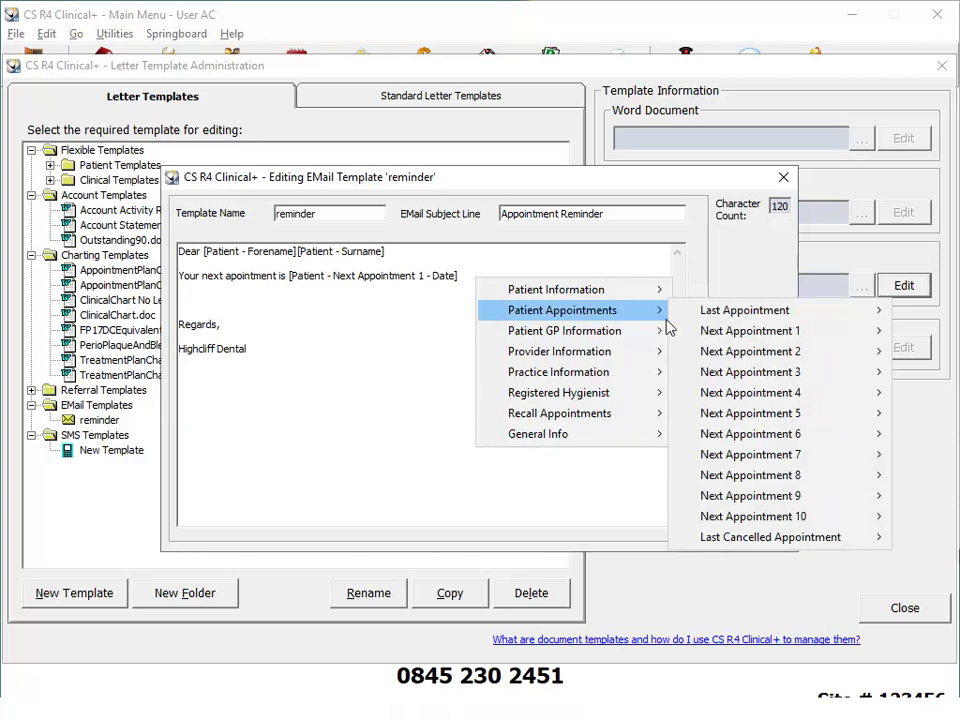
{"action": "mouse_move", "coordinate": [731, 336]}
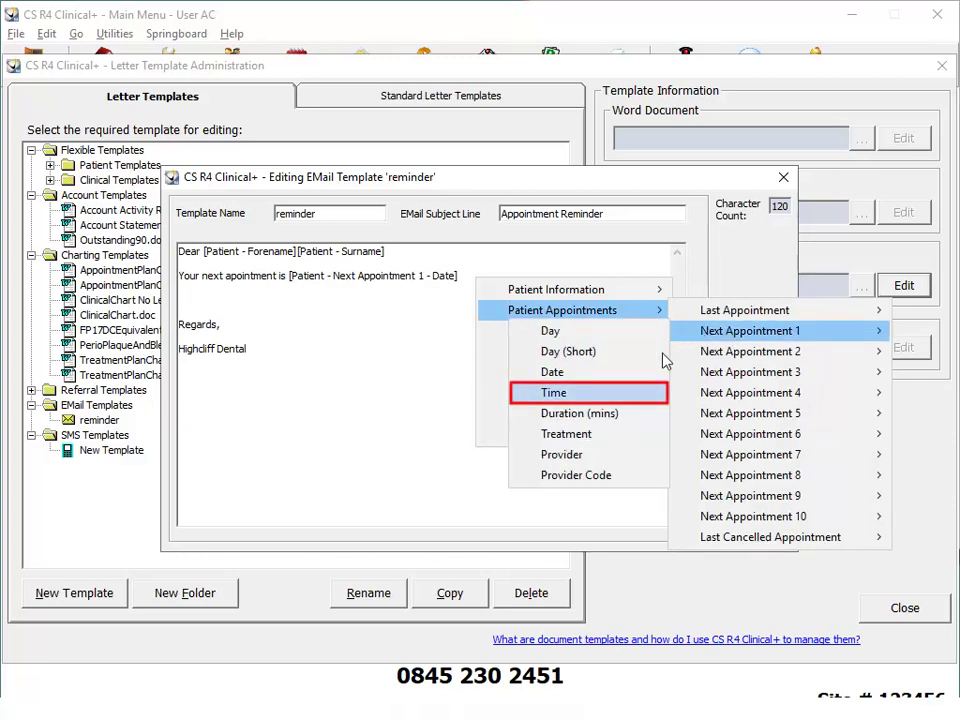
{"action": "left_click", "coordinate": [567, 393]}
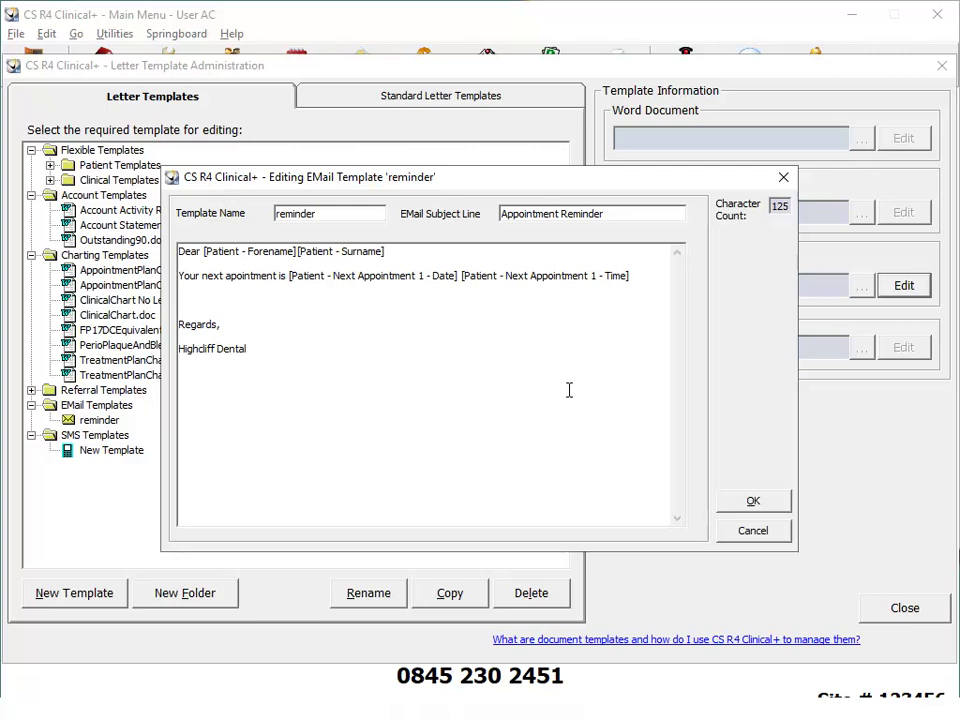
Add 'Please contact the practice if you cannot keep this appointment.' on line three and save.
{"action": "left_click", "coordinate": [429, 305]}
{"action": "type", "text": "Please contact the practice if you cannot keep this appointment."}
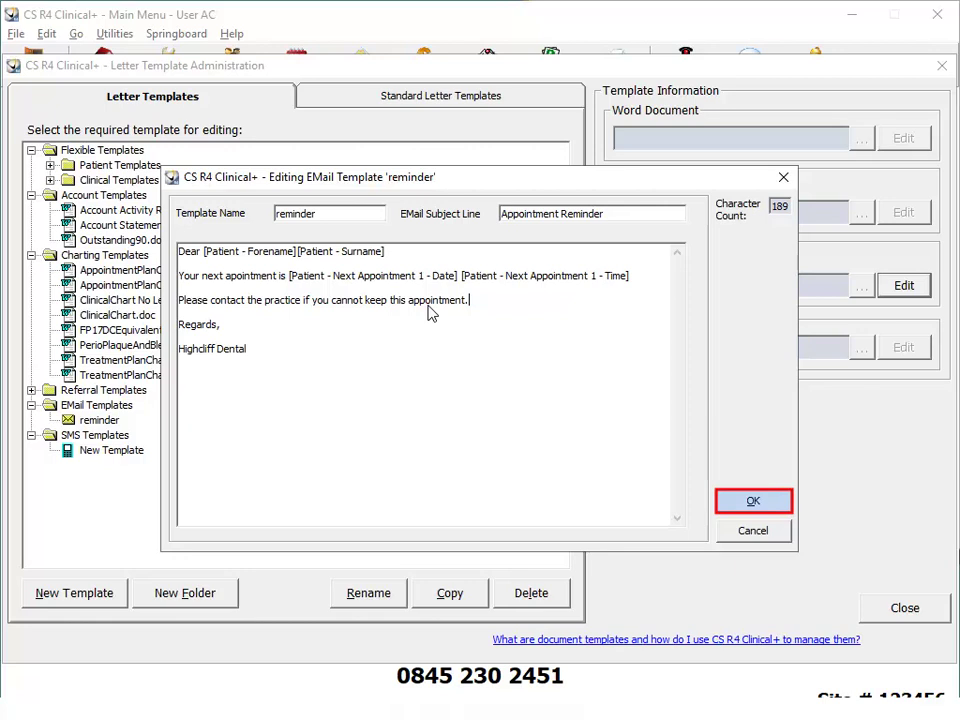
{"action": "left_click", "coordinate": [752, 503]}
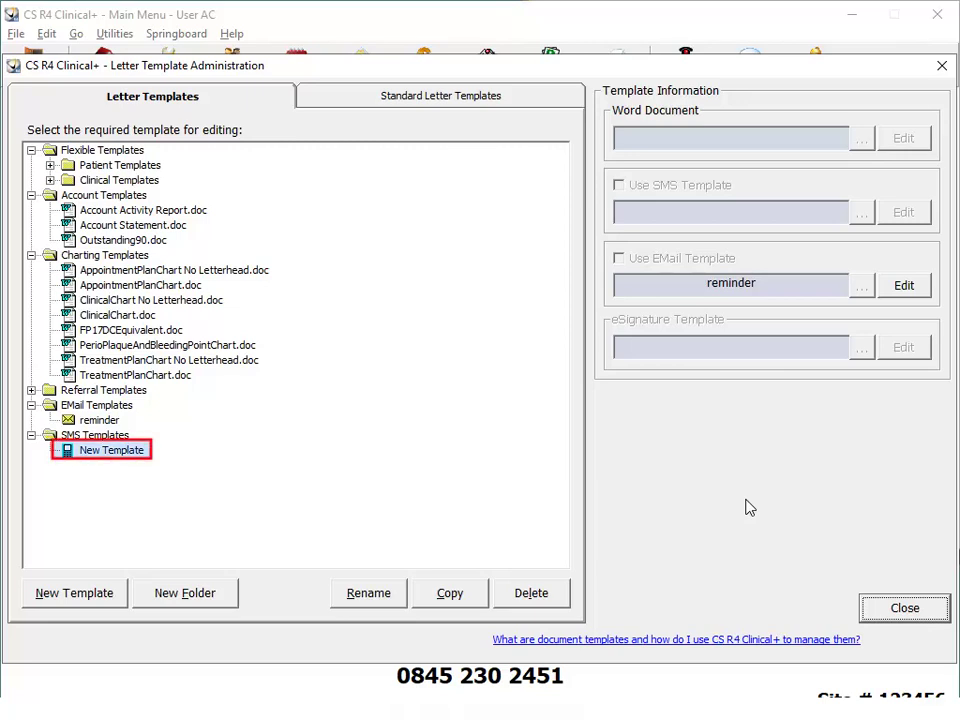
Open the SMS 'New Template' and append ' on ' to the message.
{"action": "left_click", "coordinate": [143, 456]}
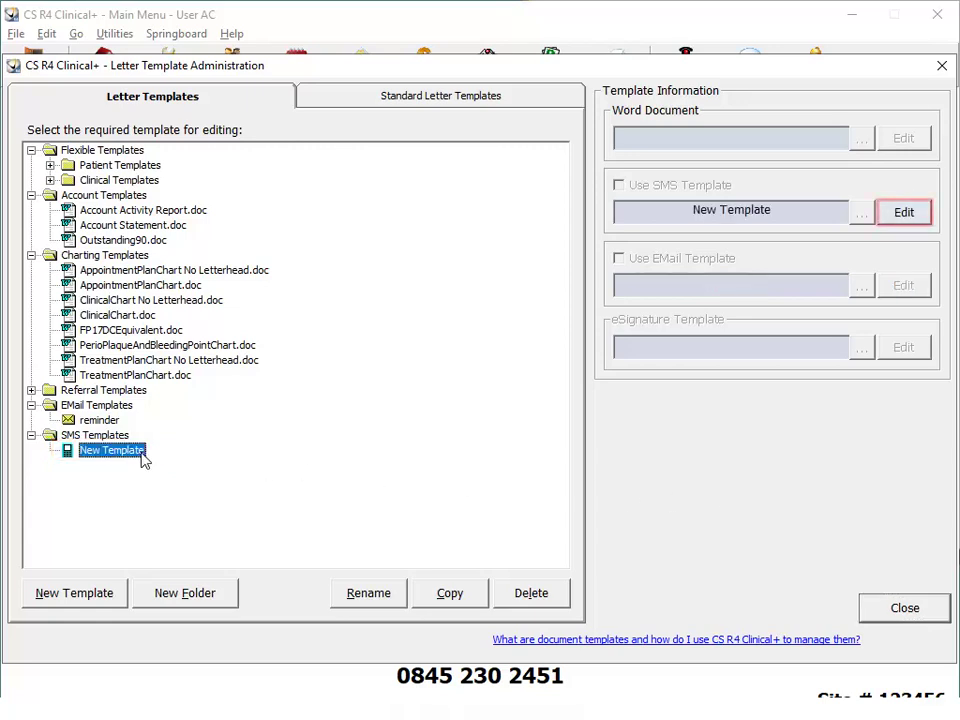
{"action": "left_click", "coordinate": [908, 216]}
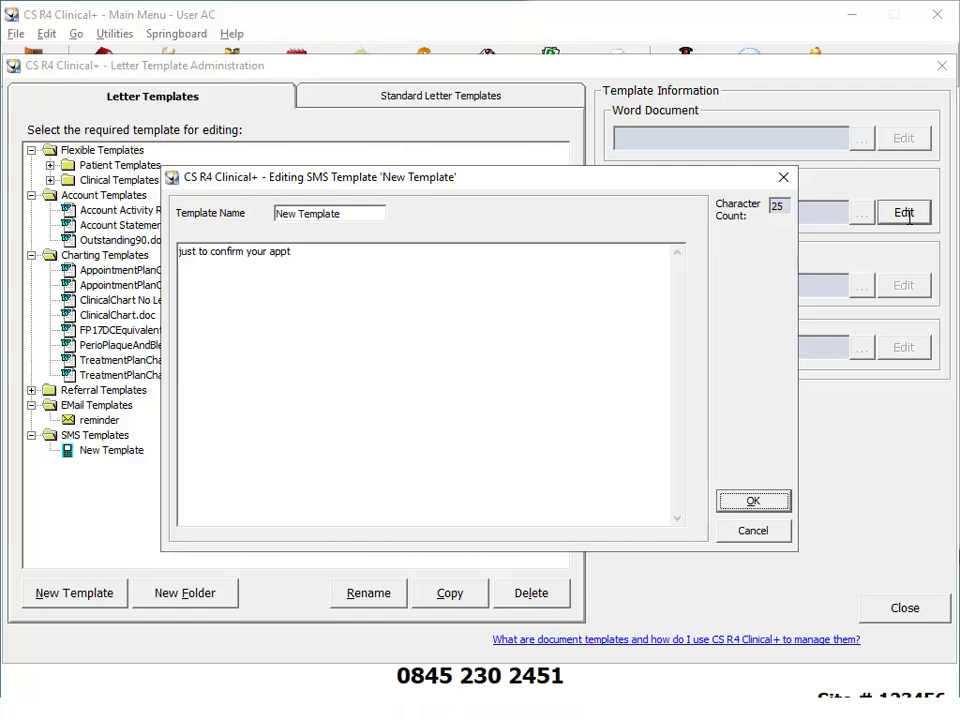
{"action": "left_click", "coordinate": [387, 251]}
{"action": "type", "text": "on"}
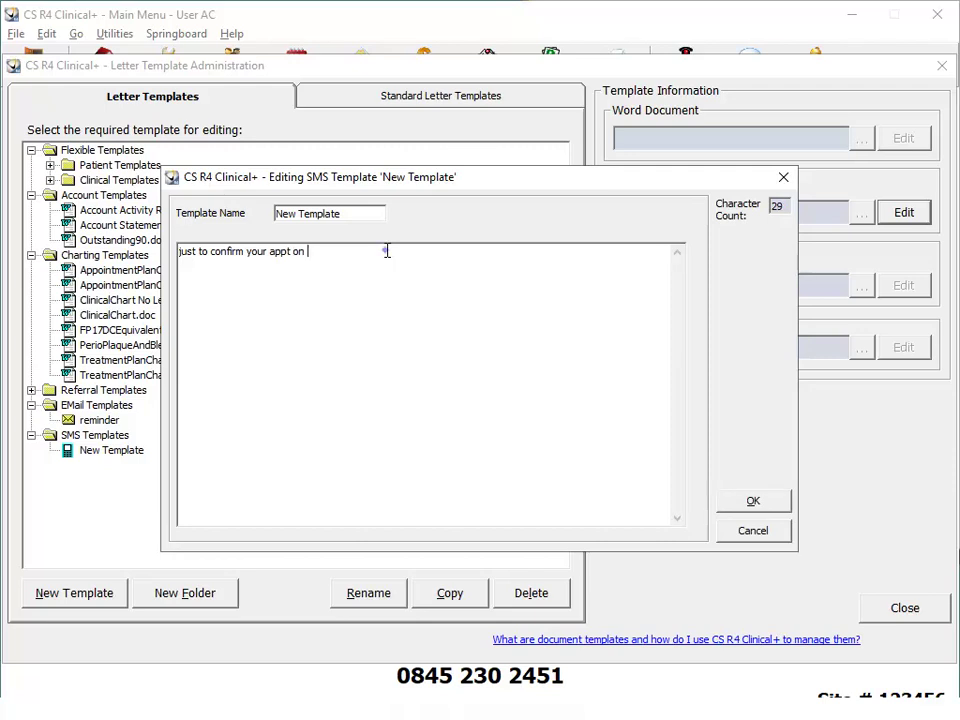
Insert the [Patient - Next Appointment 1 - Date] field and save the SMS template.
{"action": "right_click", "coordinate": [387, 252]}
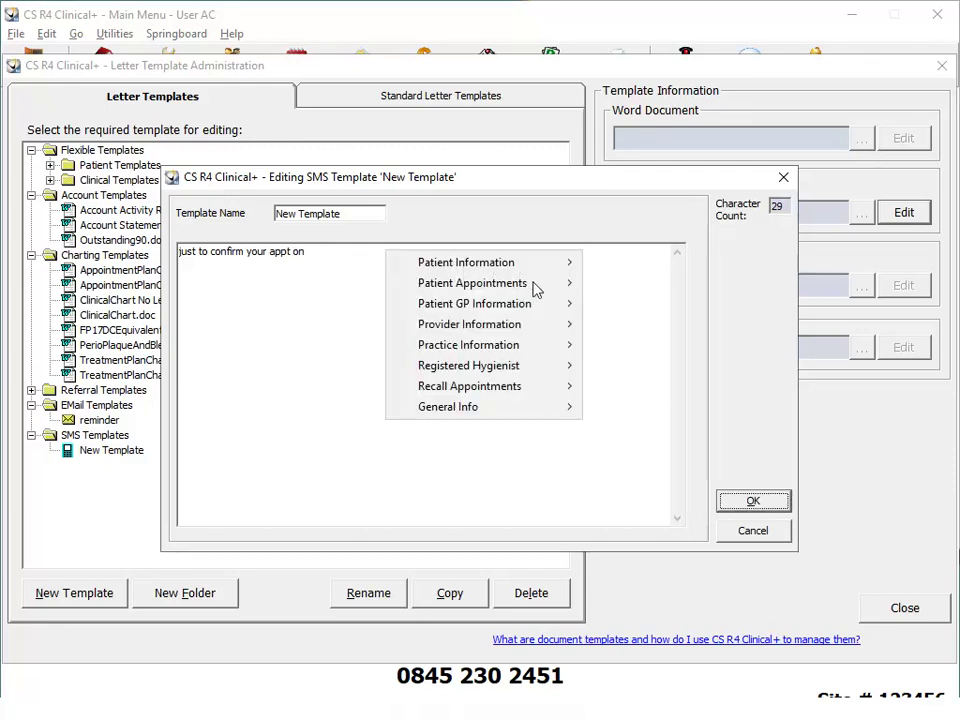
{"action": "mouse_move", "coordinate": [534, 287]}
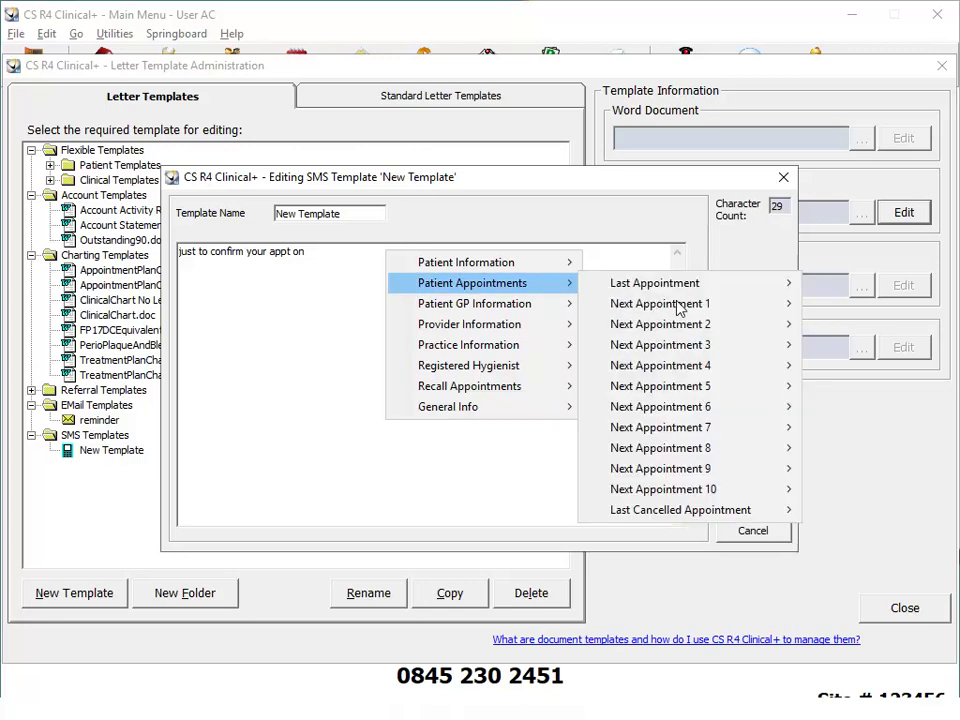
{"action": "mouse_move", "coordinate": [678, 306]}
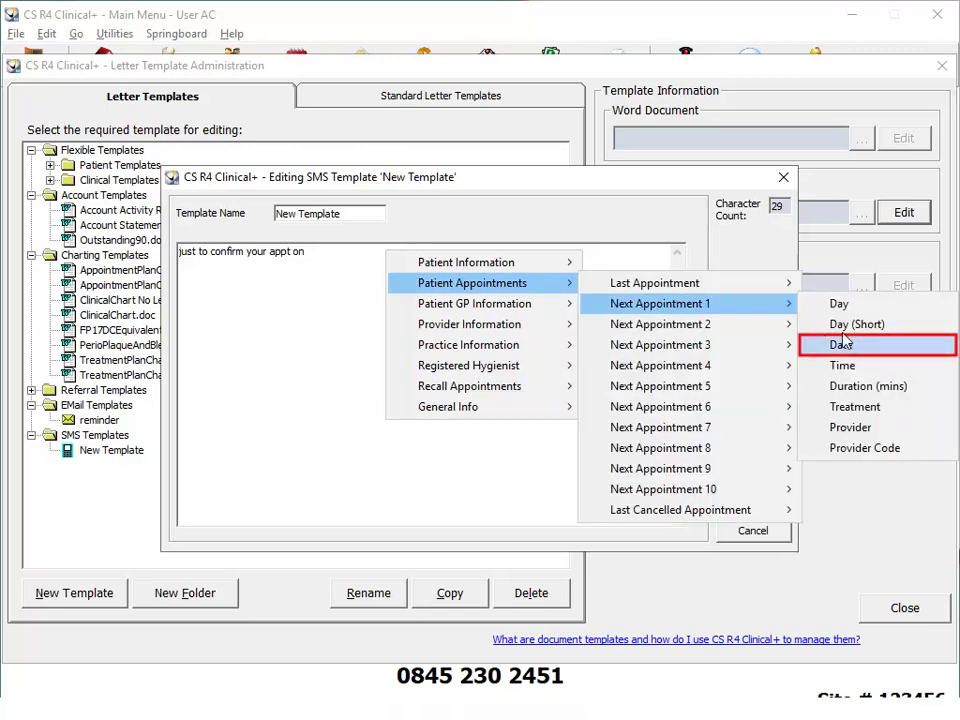
{"action": "left_click", "coordinate": [886, 345]}
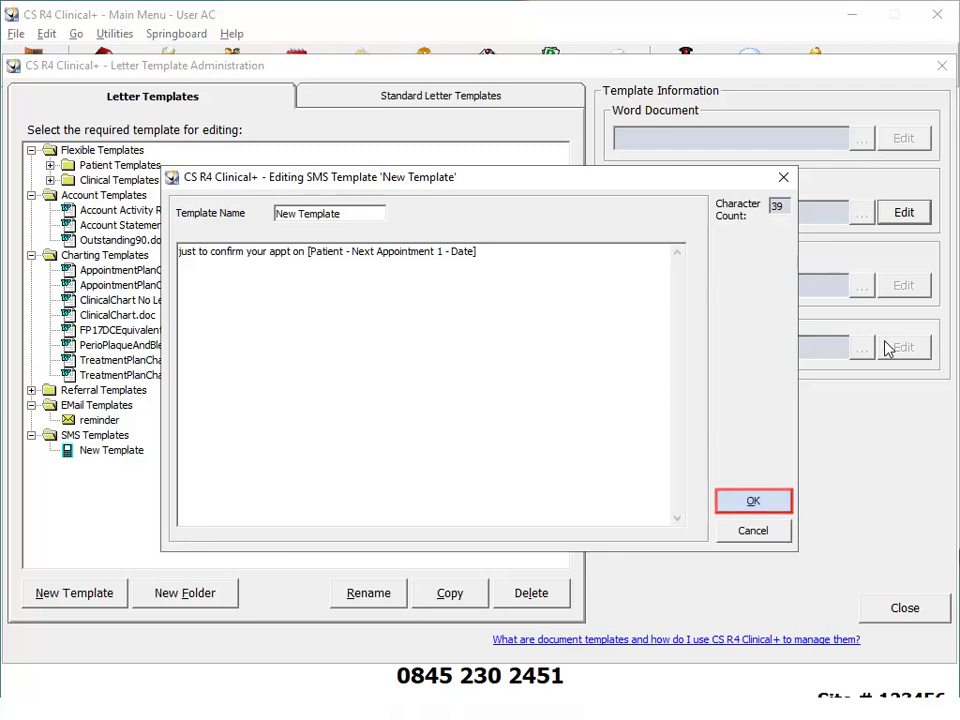
{"action": "left_click", "coordinate": [767, 506]}
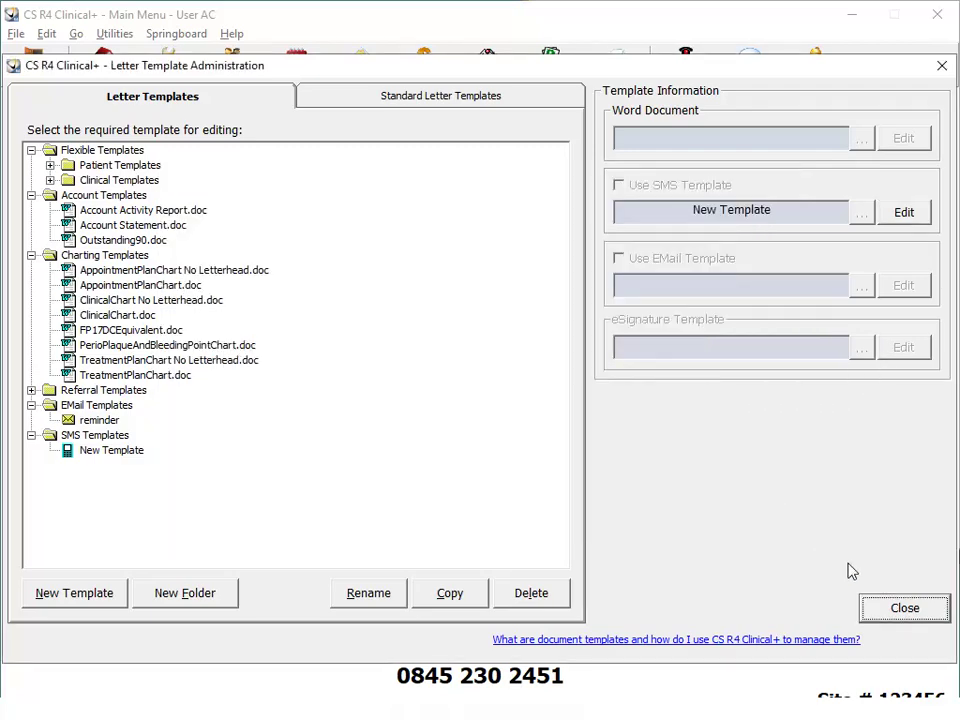